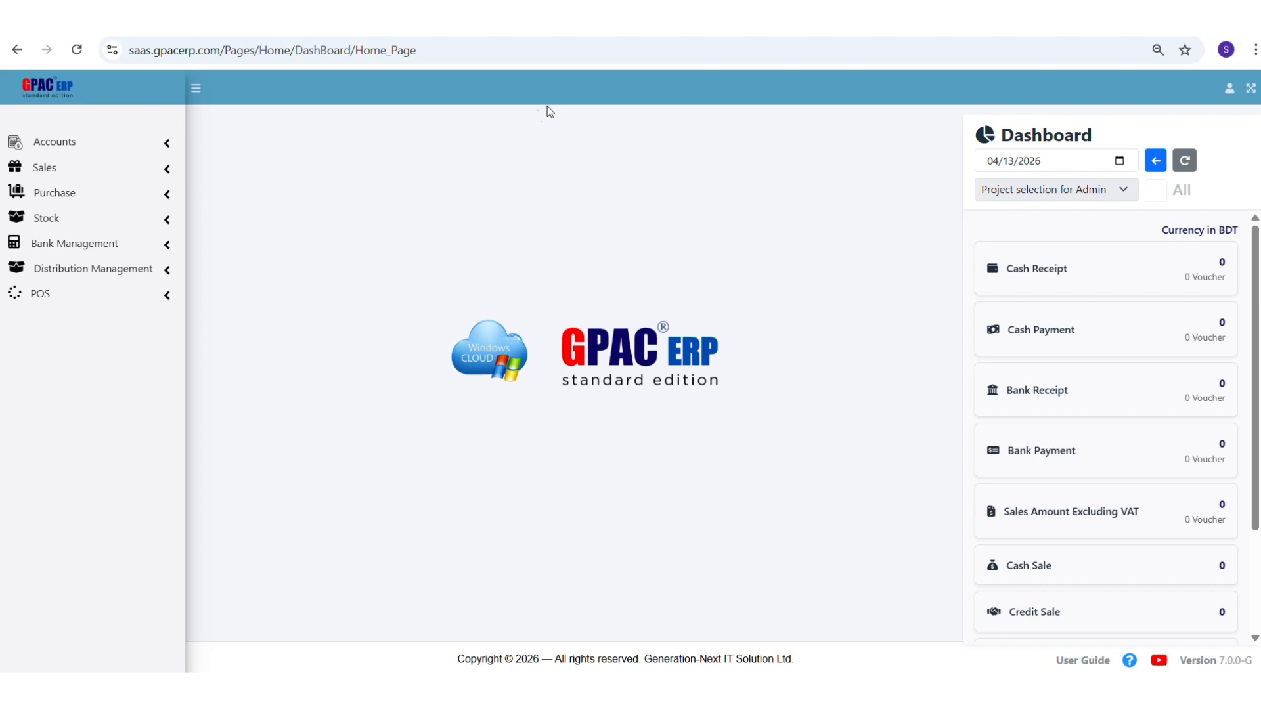
Open the Generate Invoice form from the Accounts module.
left_click(155, 145)
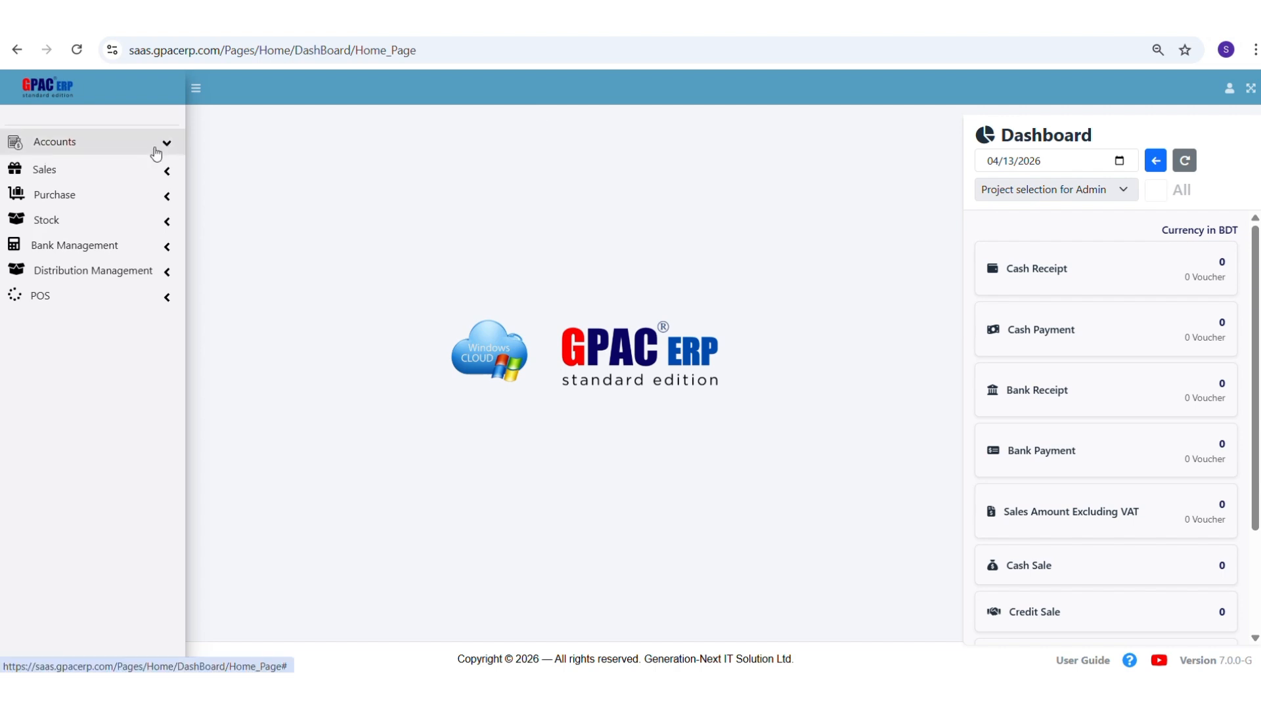
left_click(129, 368)
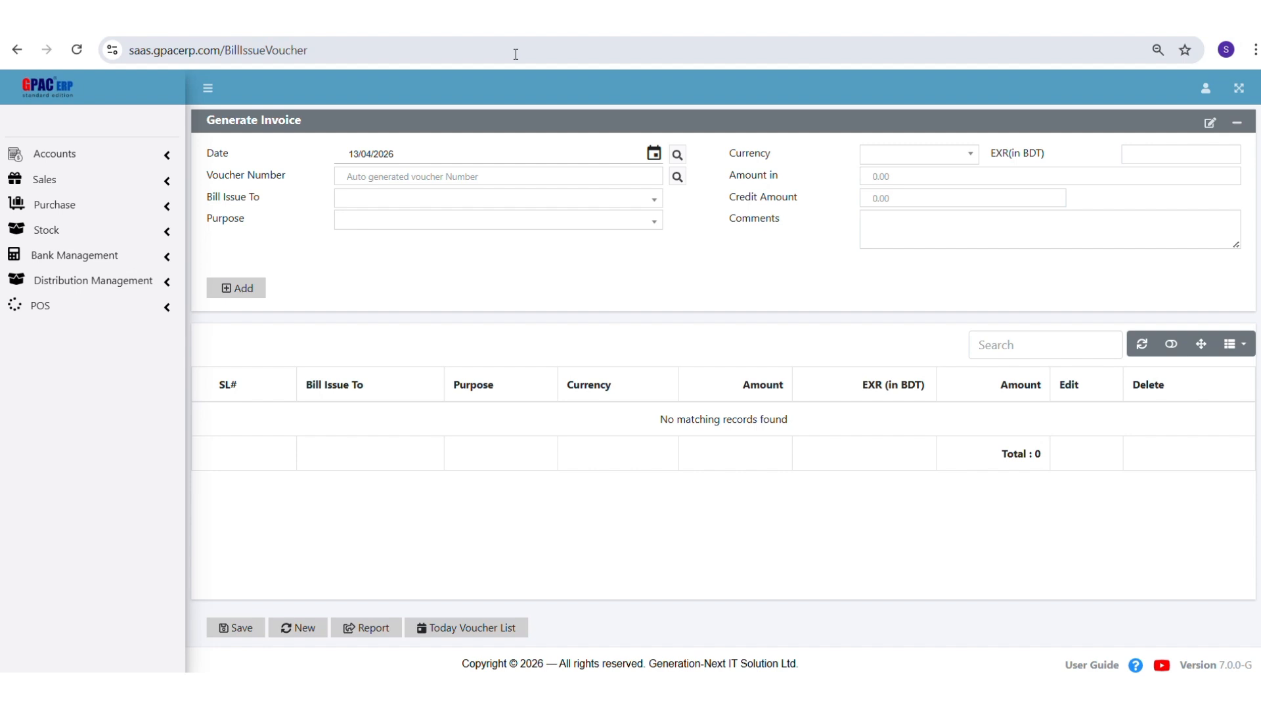
left_click(69, 156)
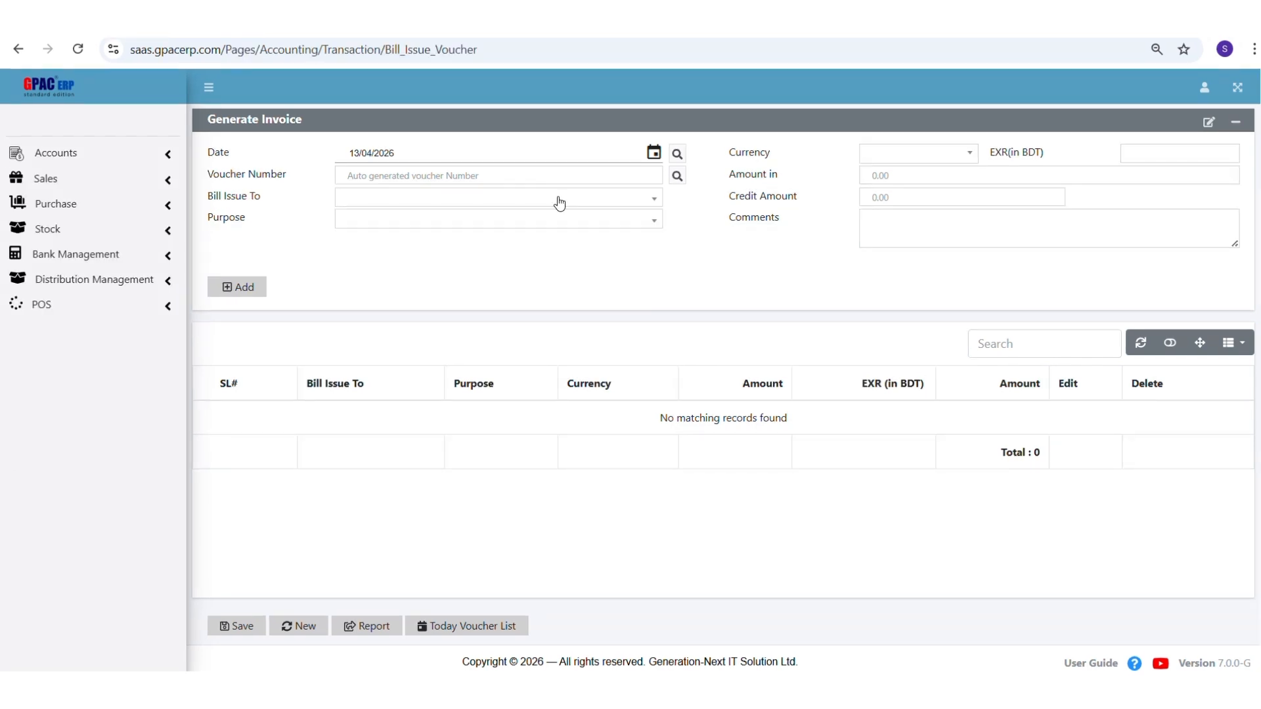
Issue the bill to BM Clothing and set its purpose to Software service charge.
left_click(559, 203)
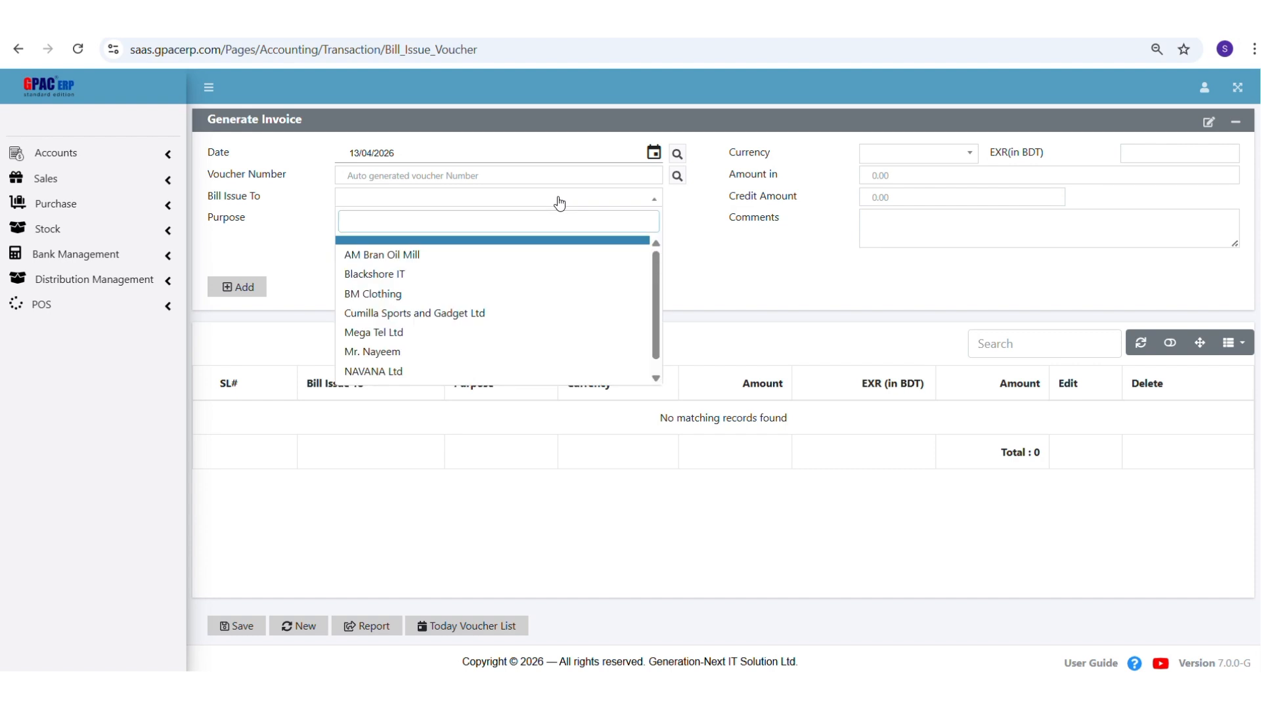
left_click(447, 293)
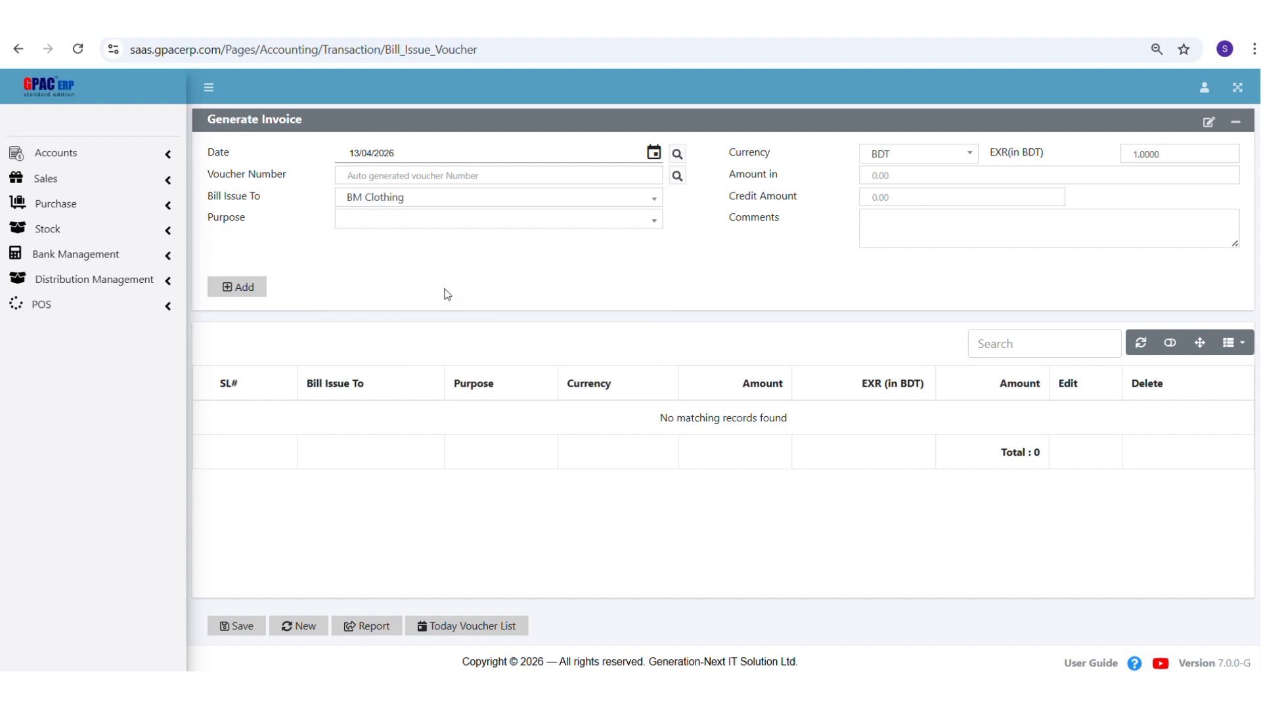
left_click(412, 227)
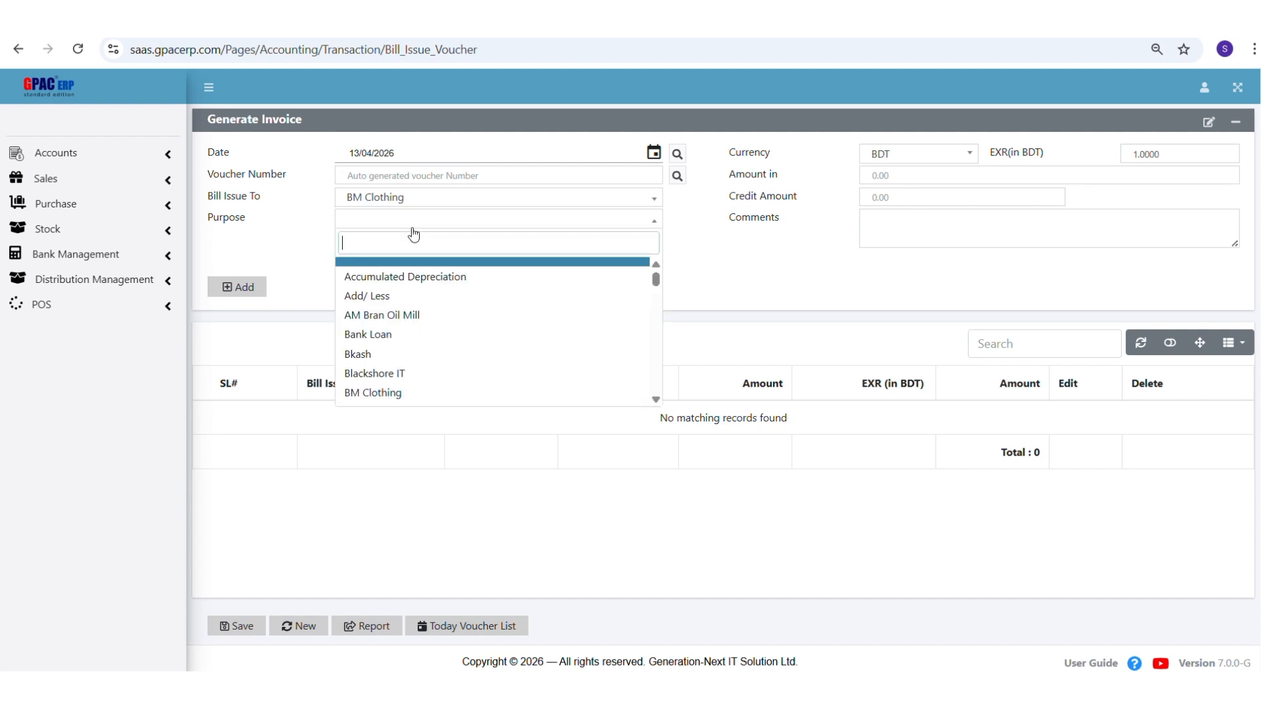
type("soft")
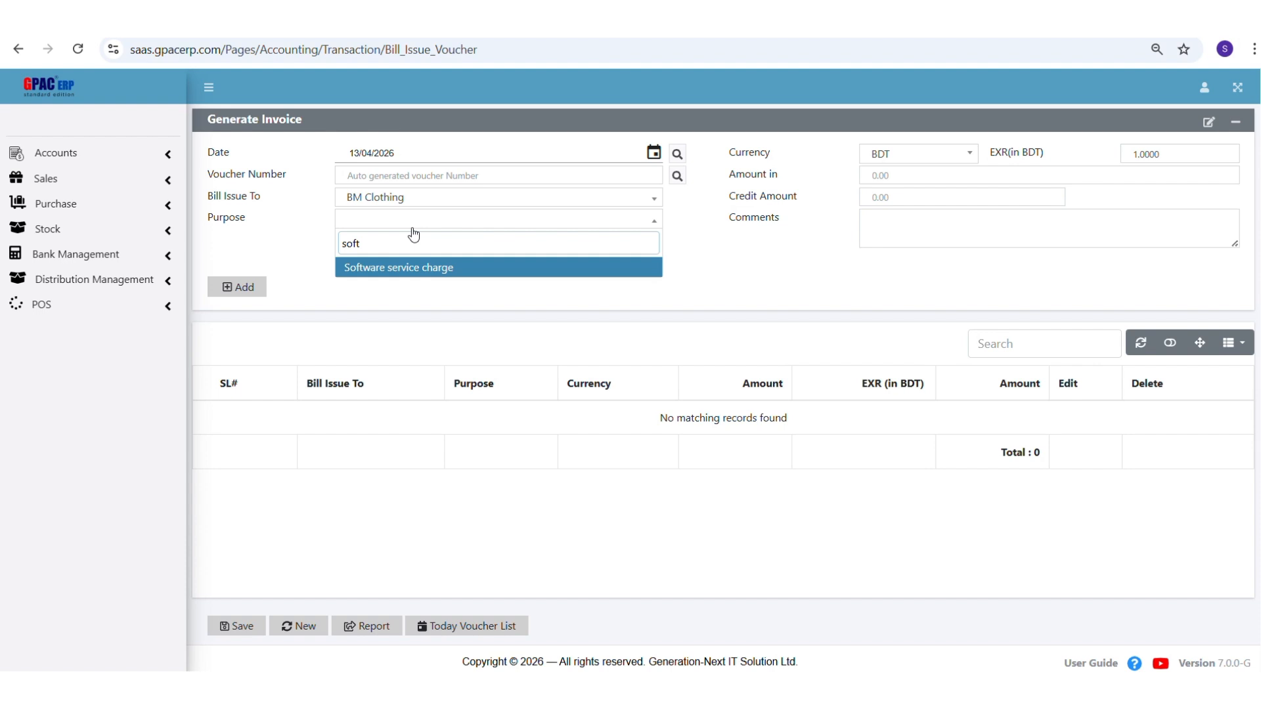
left_click(396, 269)
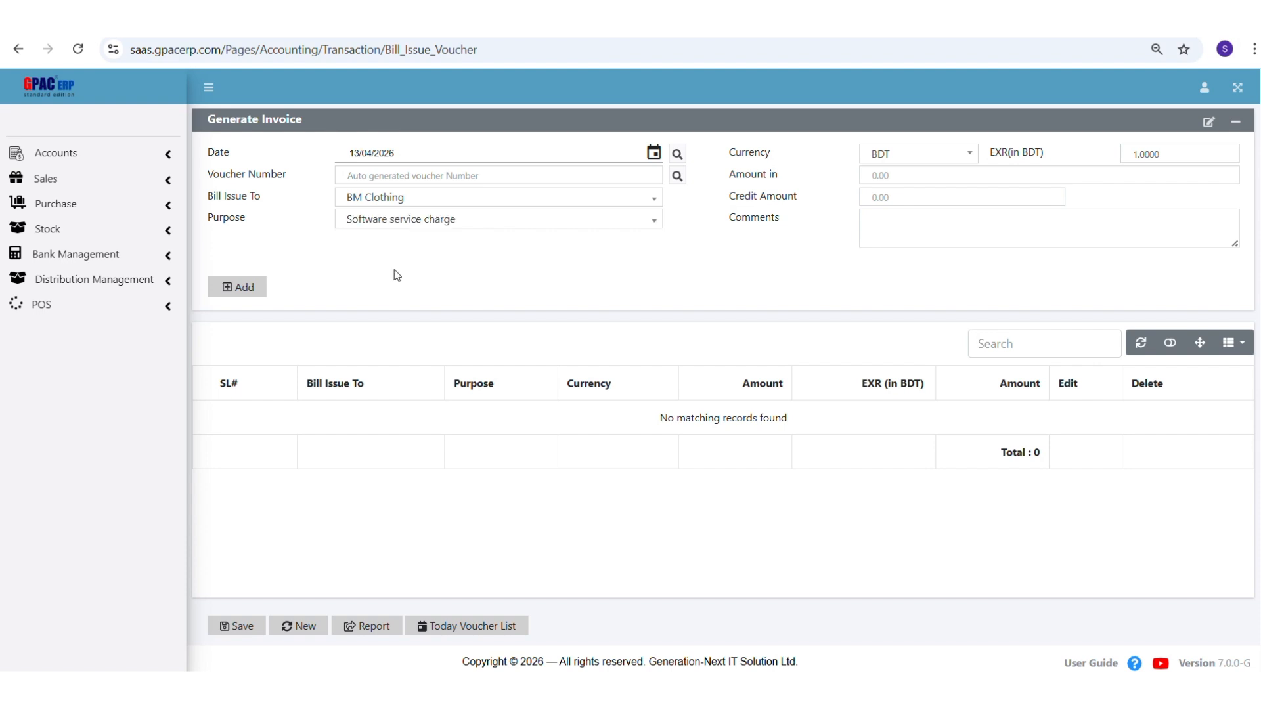
Enter an amount of 3500 and add the line to the invoice with the comments left blank.
left_click(958, 173)
left_click(958, 172)
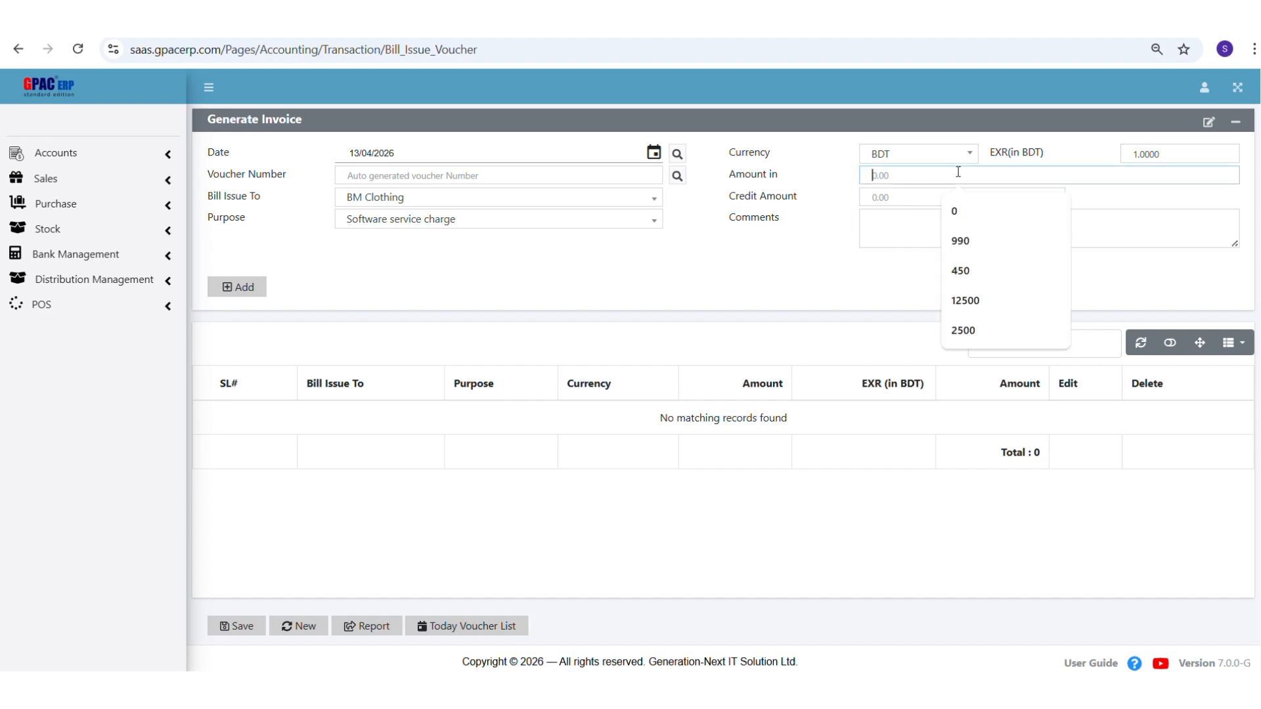
type("3500")
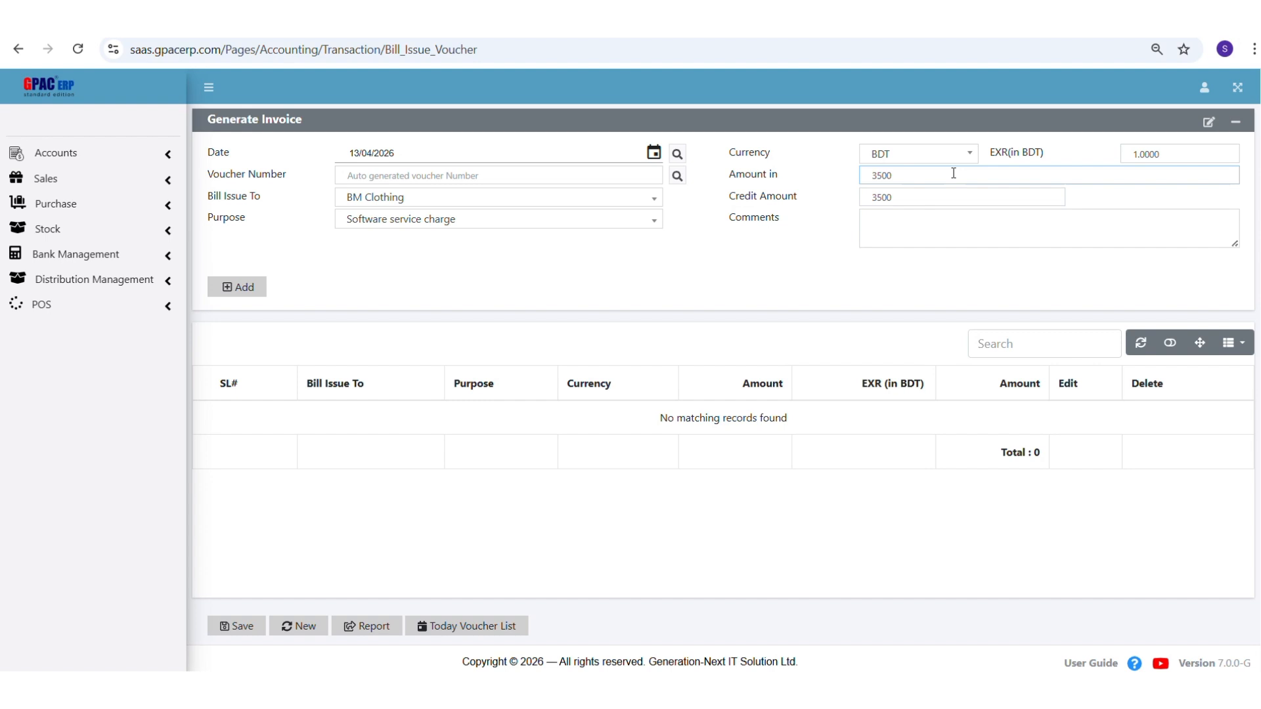
left_click(901, 232)
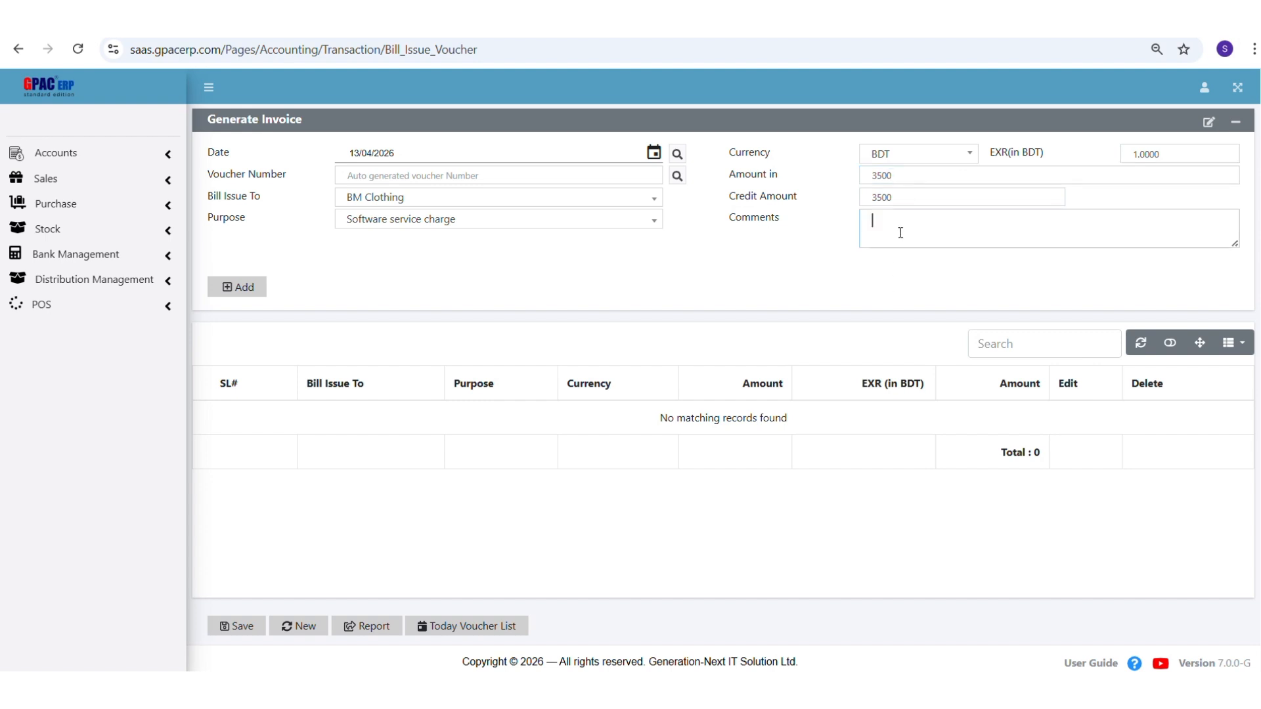
left_click(239, 287)
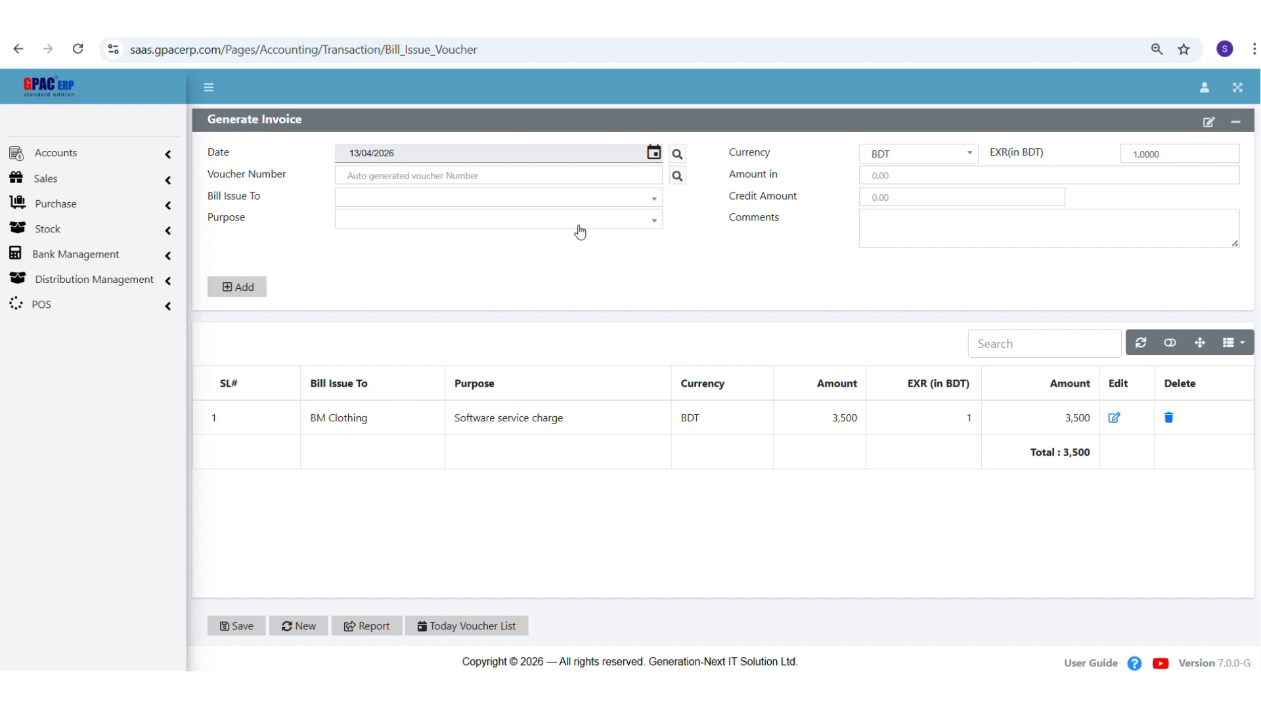
Edit the BM Clothing line to add the comment "Software service charge for April" and update it.
left_click(1113, 416)
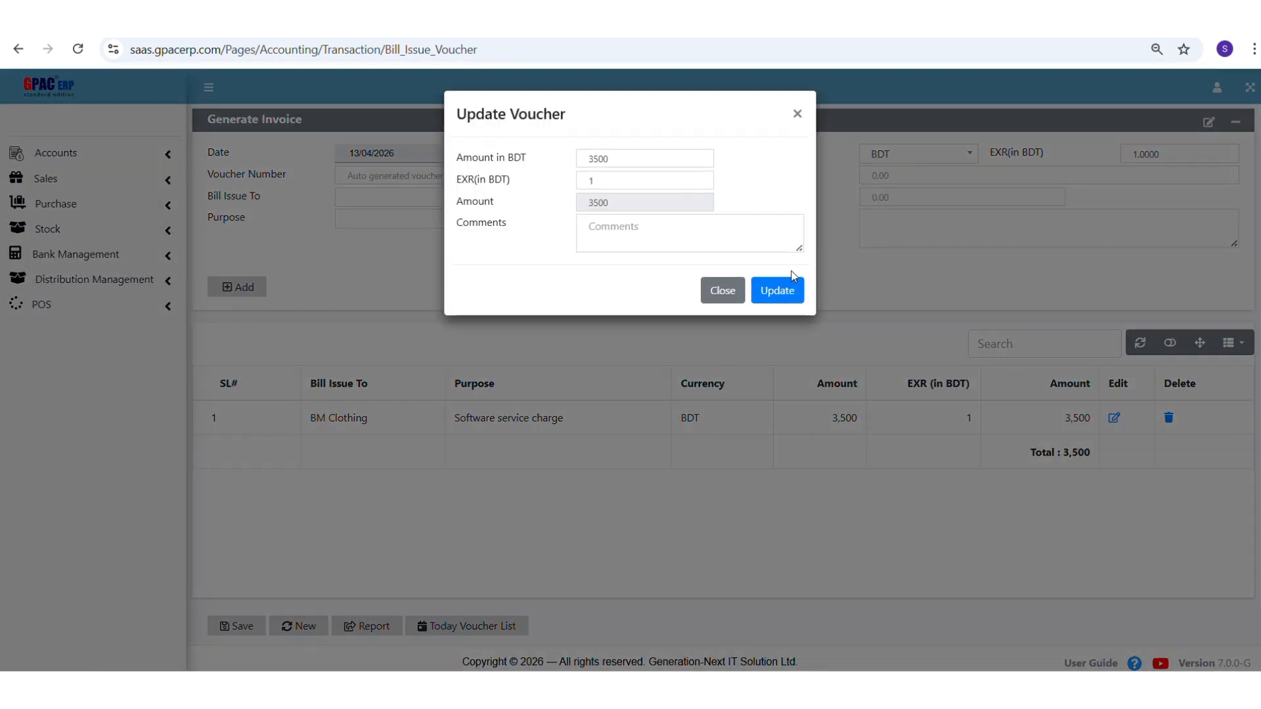
left_click(709, 229)
type("Software ")
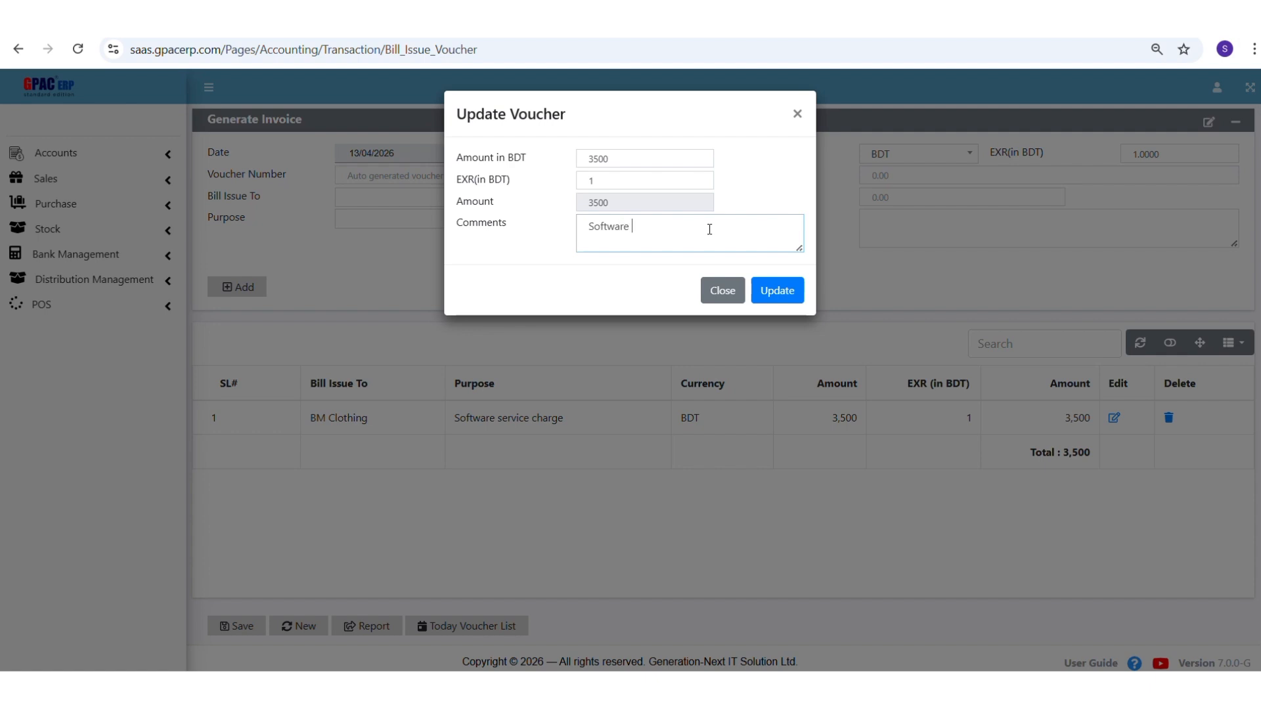
type("service charge for APril")
key("BackSpace")
key("BackSpace")
key("BackSpace")
key("BackSpace")
type("pro")
key("BackSpace")
type("il")
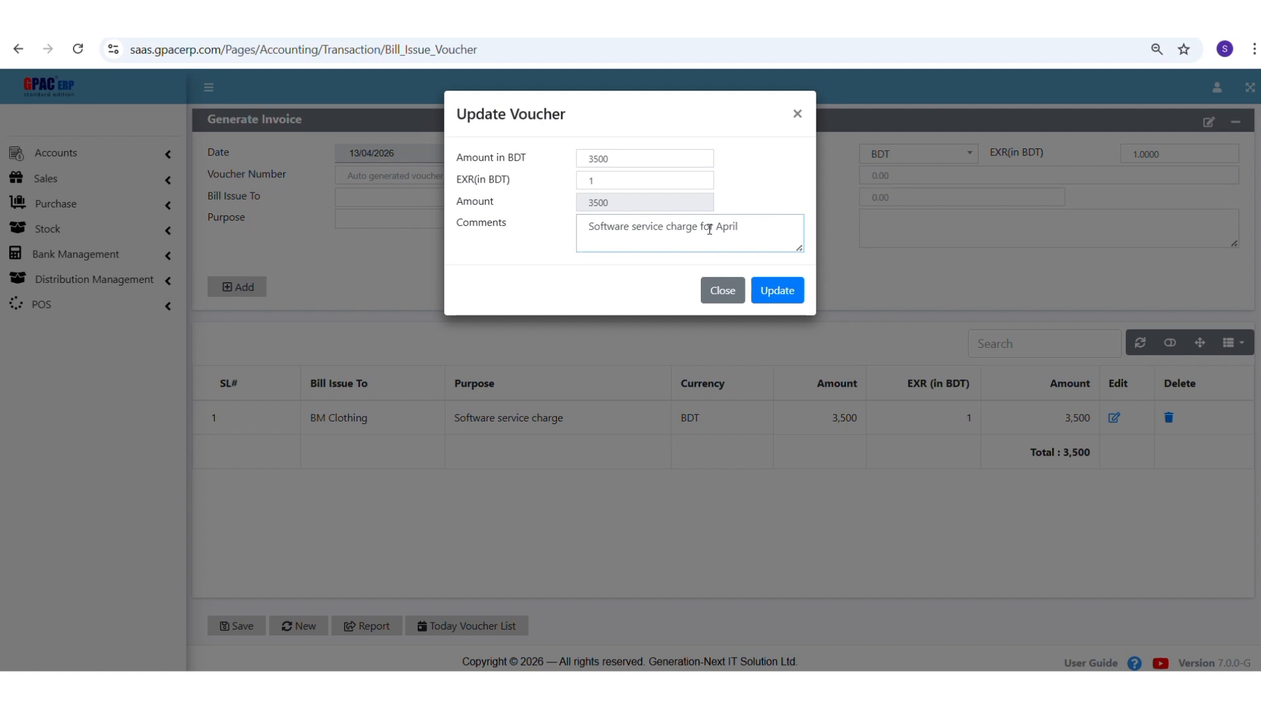
left_click(784, 291)
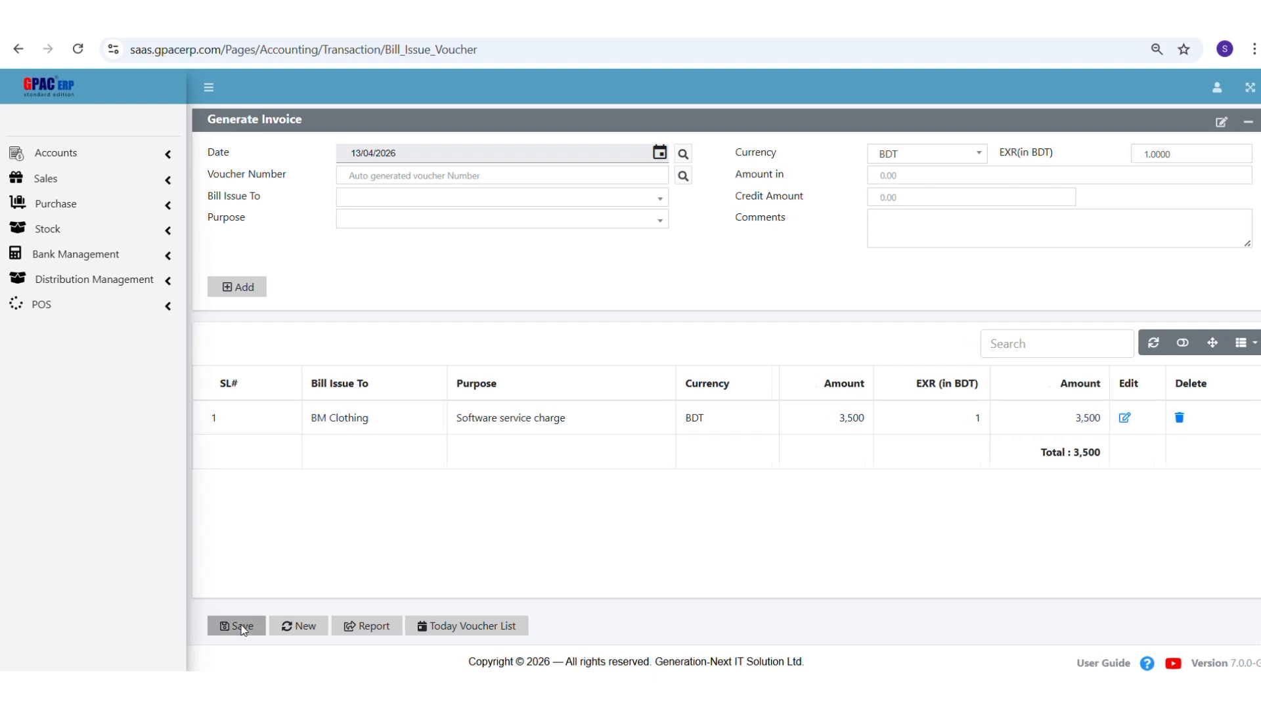
Save the BM Clothing invoice and dismiss the confirmation.
left_click(240, 627)
left_click(620, 396)
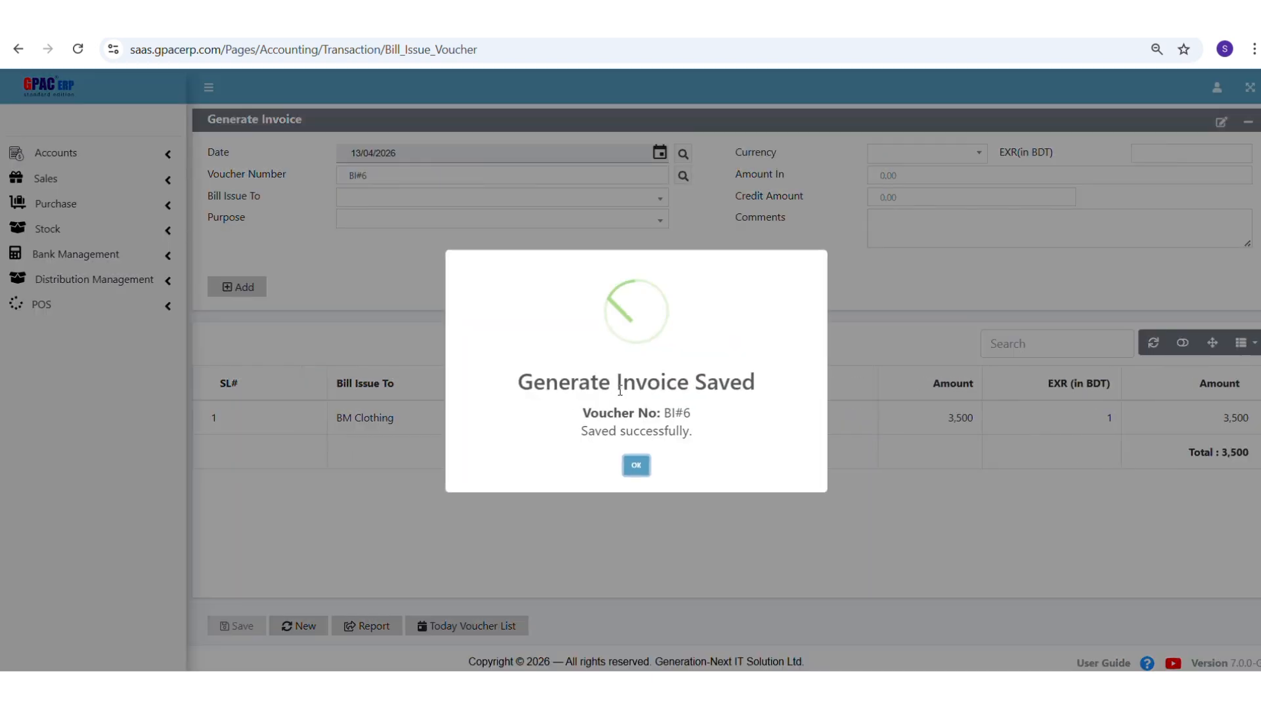
left_click(636, 467)
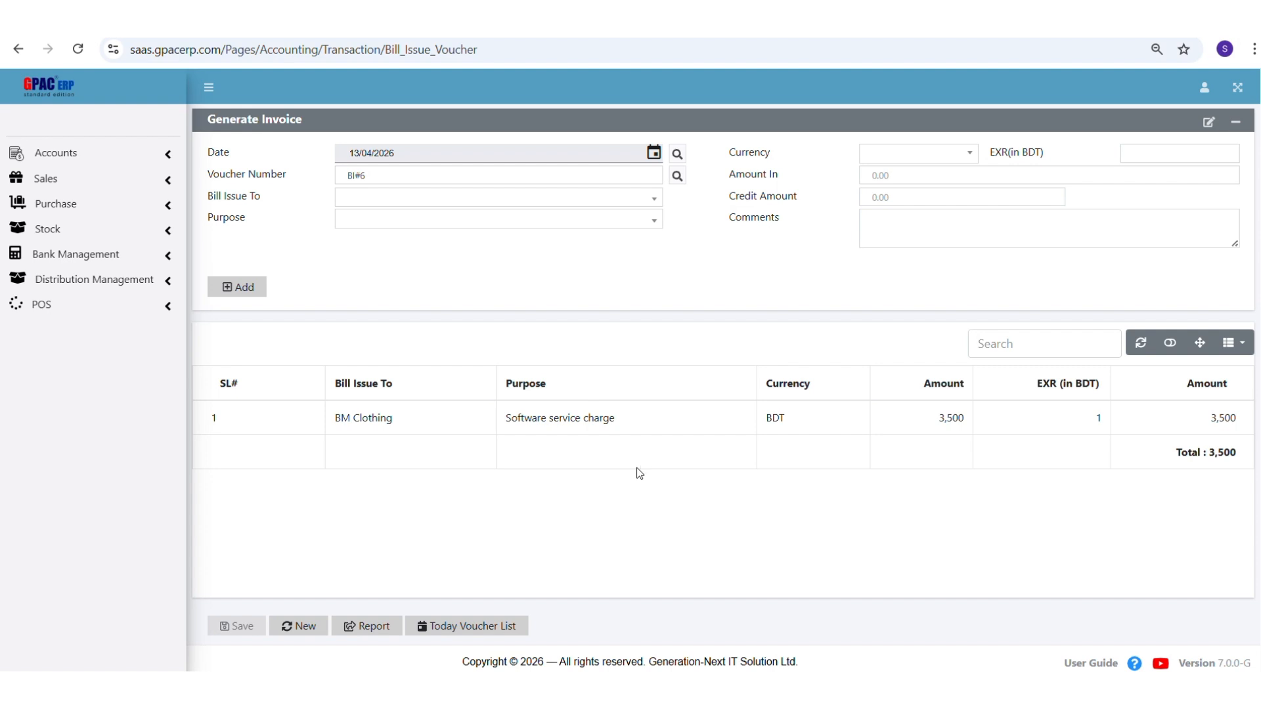
View the invoice report of the saved voucher, and close both the report and its dialog.
left_click(385, 627)
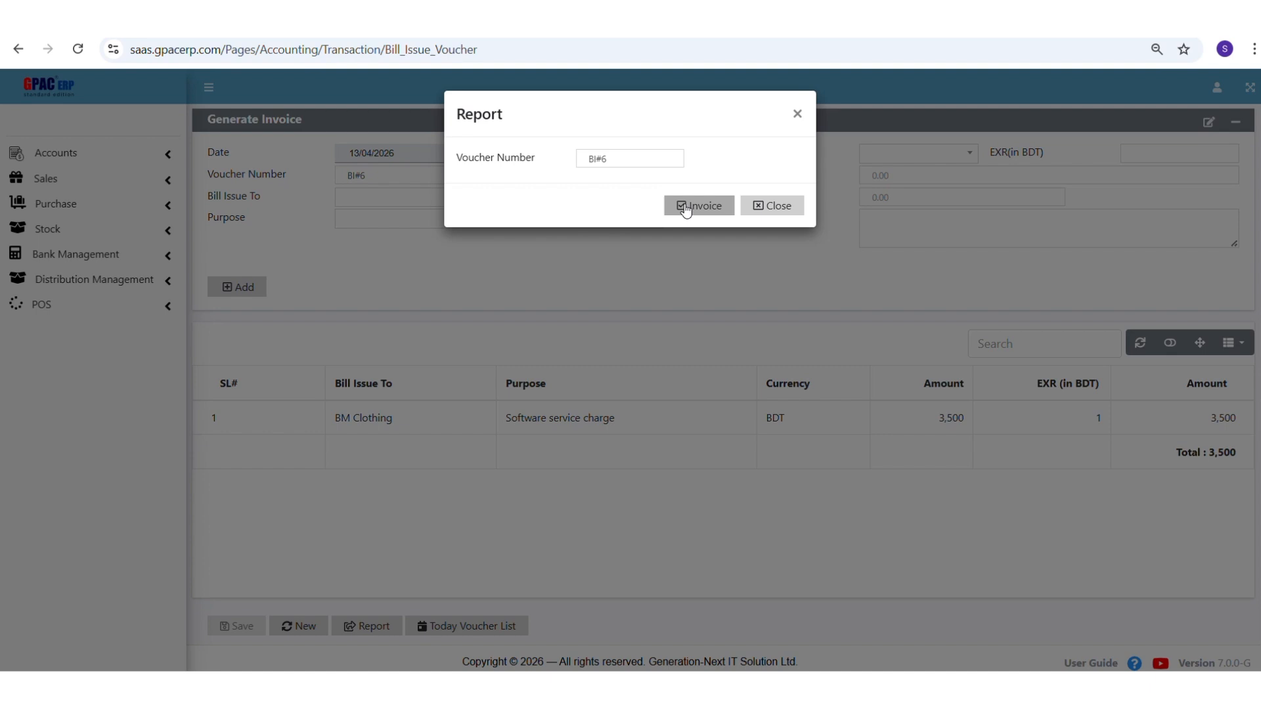
left_click(685, 207)
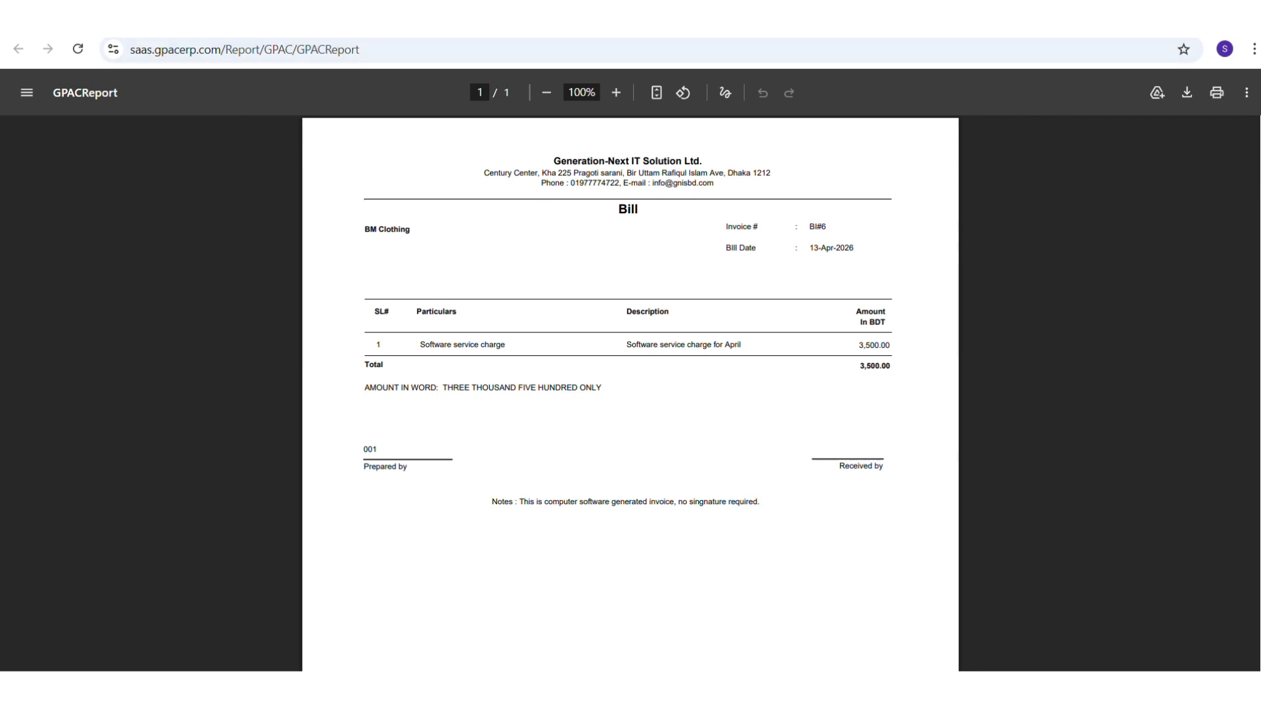
key("ctrl+w")
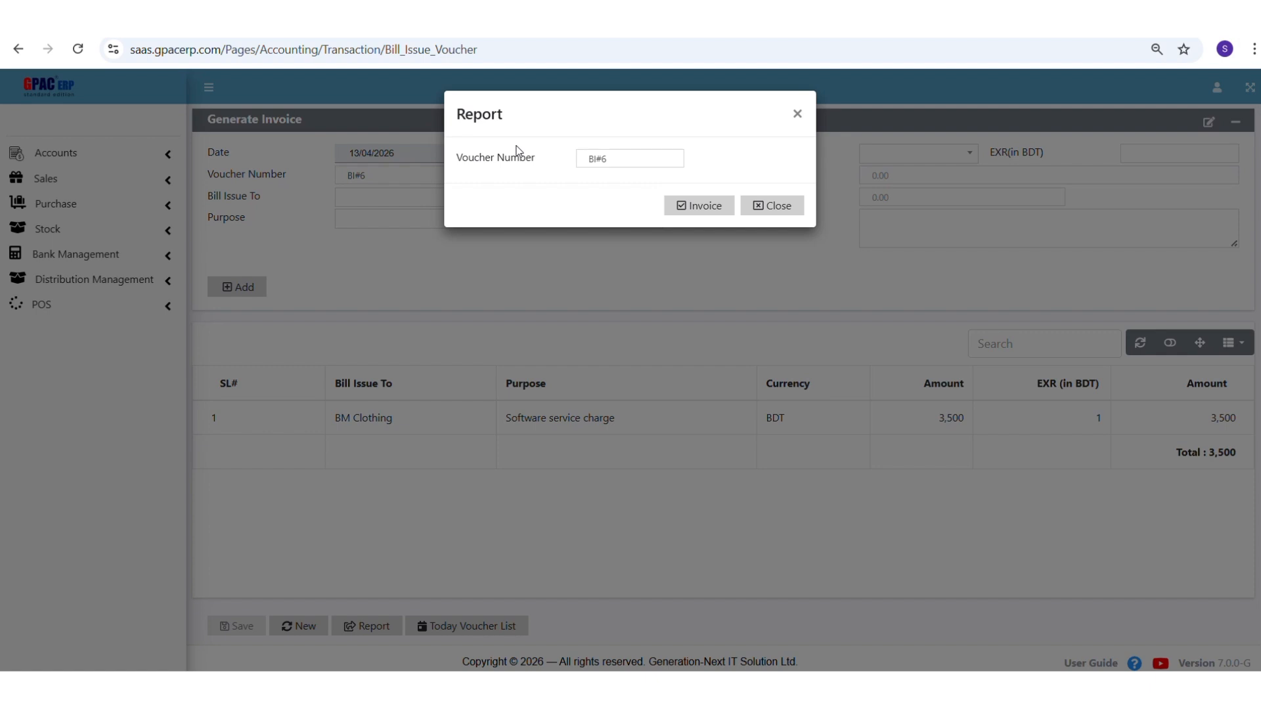
left_click(797, 114)
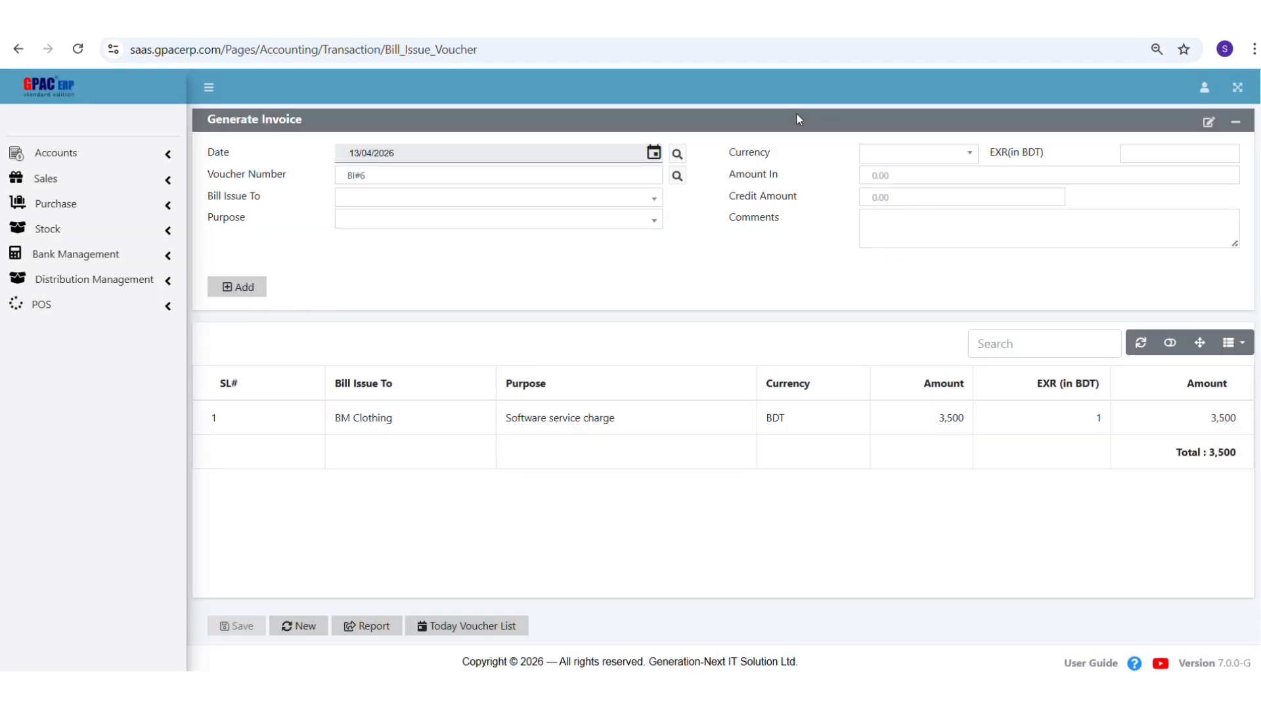
Reset the form for a new invoice and search for the invoice lines of the form's current date.
left_click(299, 626)
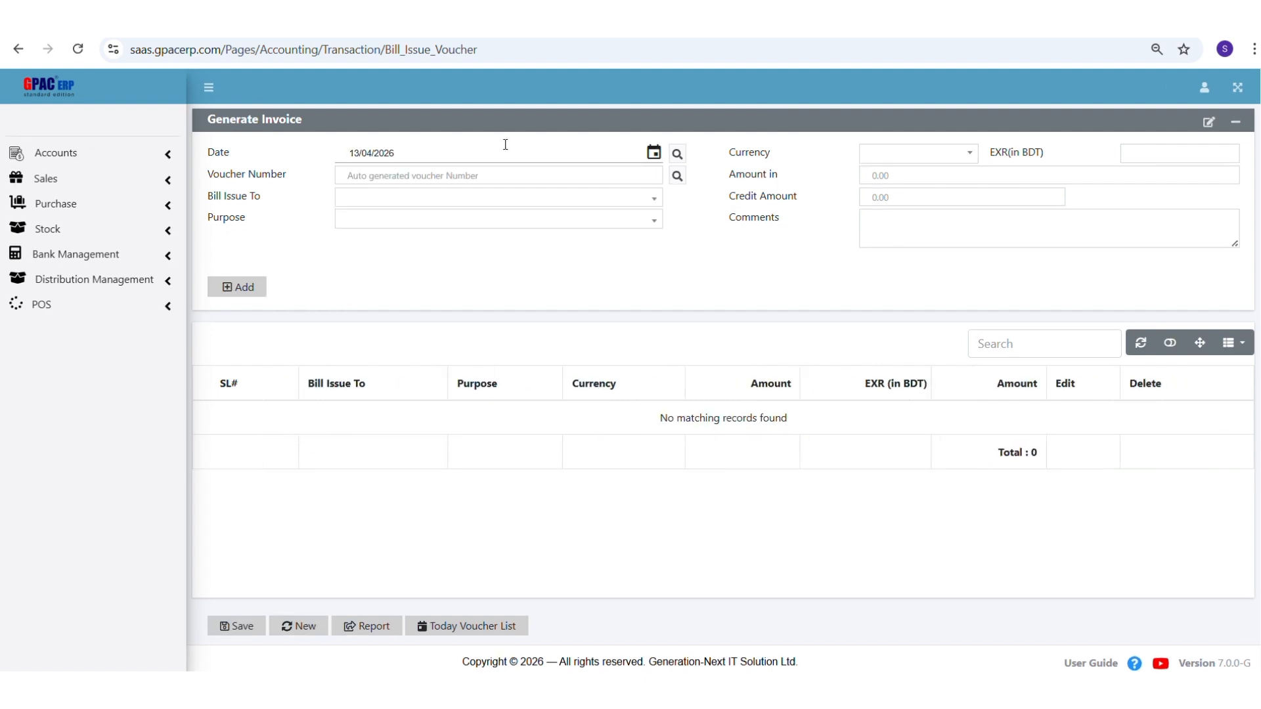
left_click(677, 155)
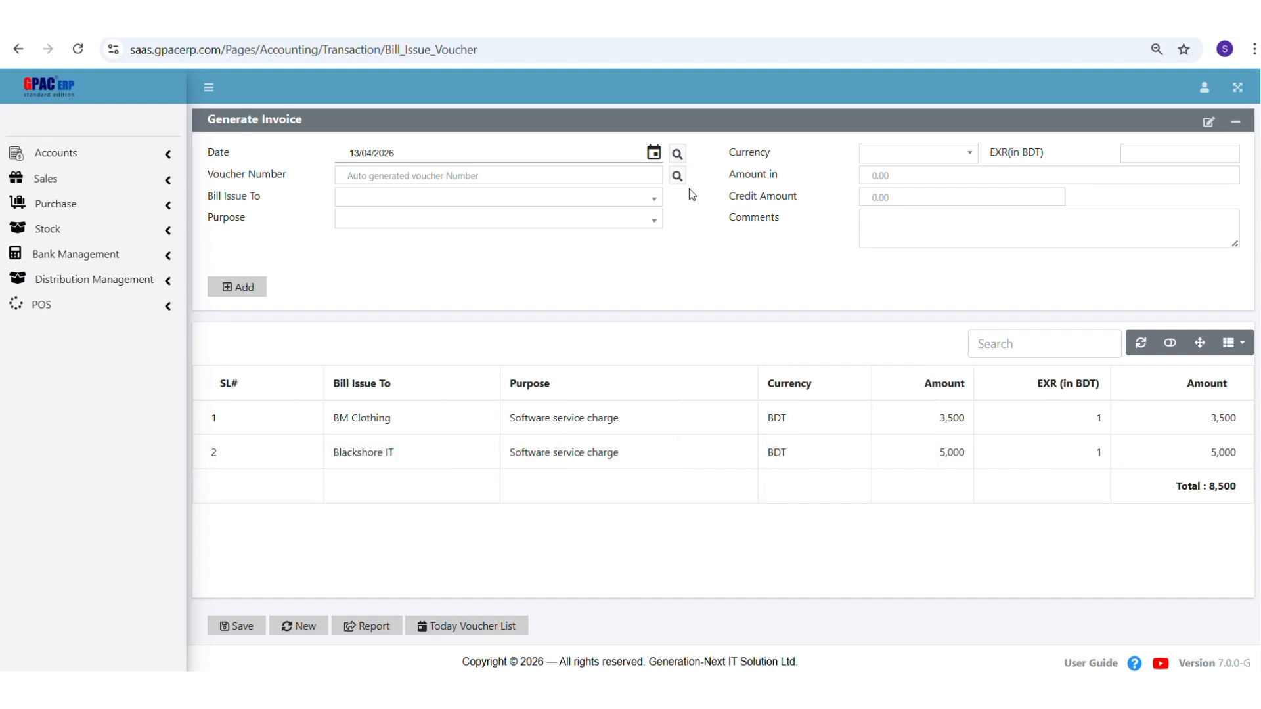
Open the 3,500 voucher from today's voucher list, view its export page, and return to the invoice form.
left_click(465, 628)
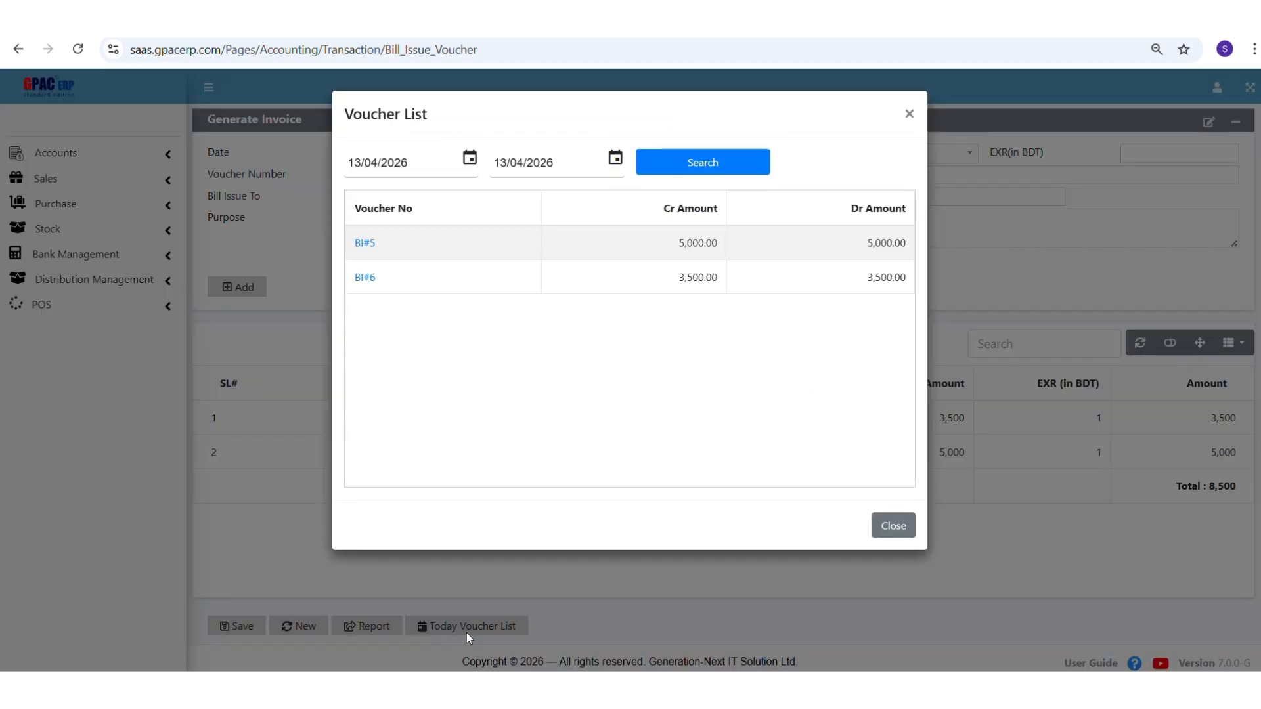
left_click(366, 278)
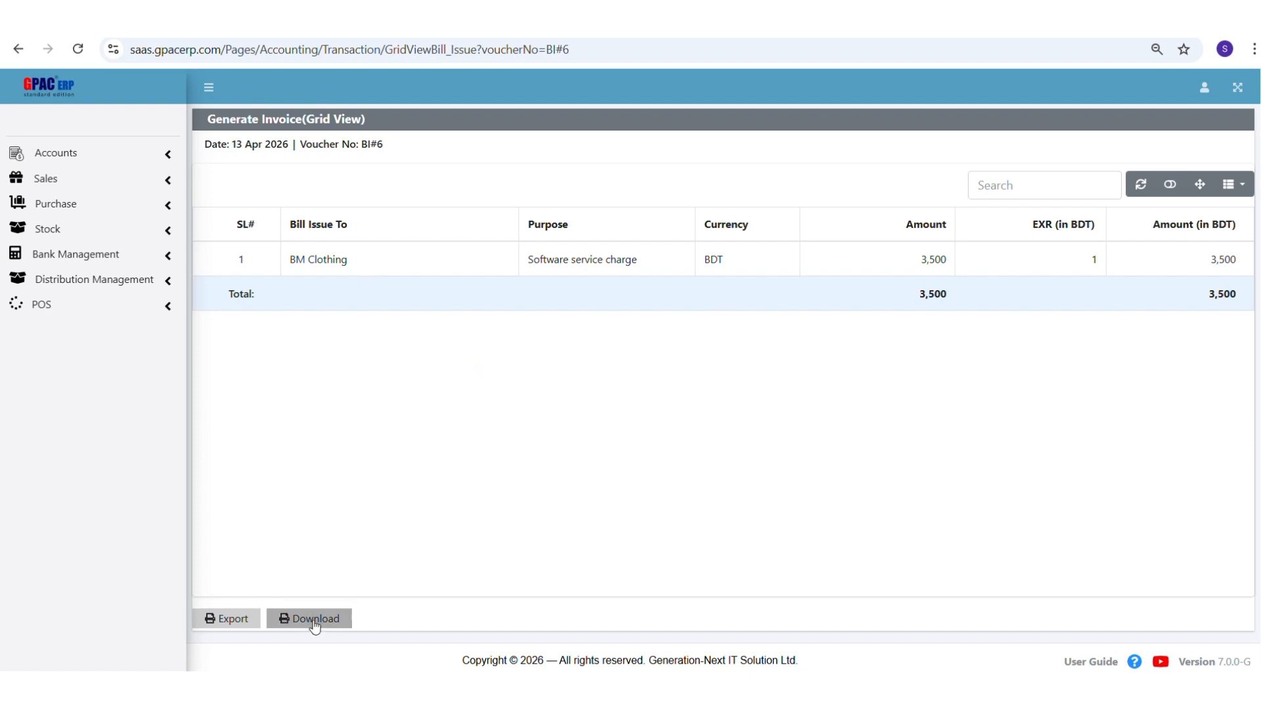
left_click(250, 624)
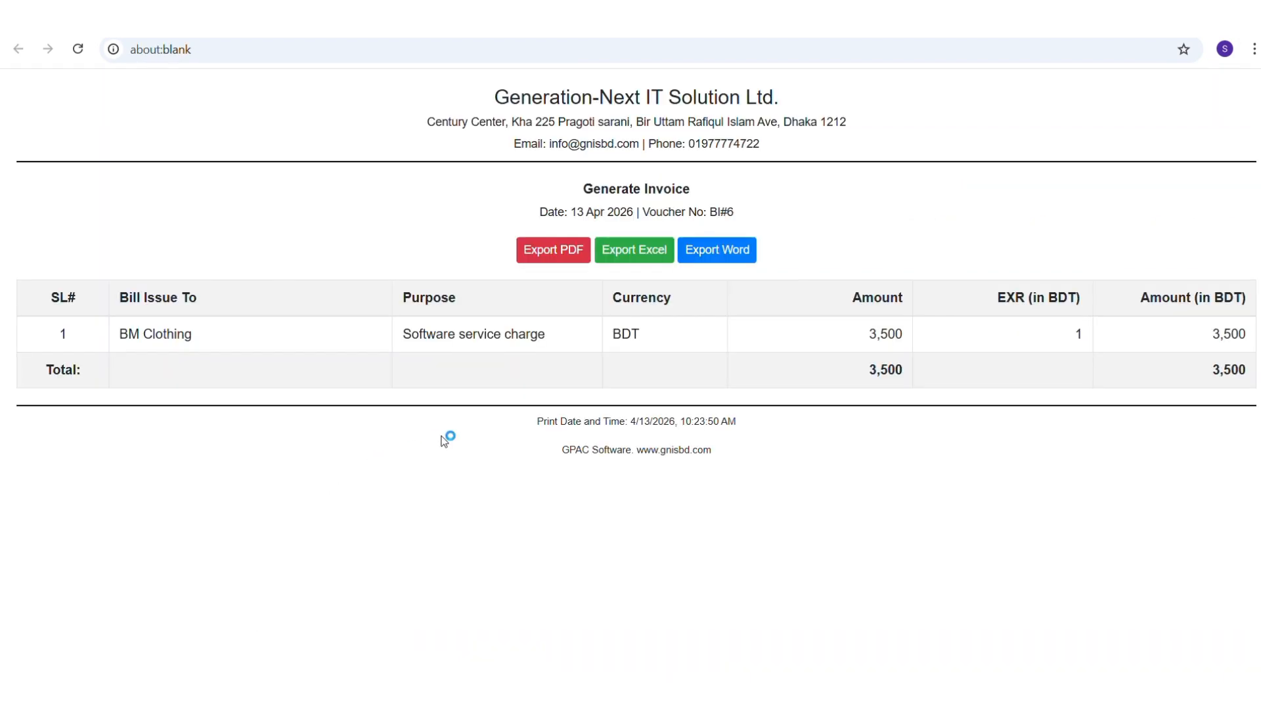
left_click(141, 16)
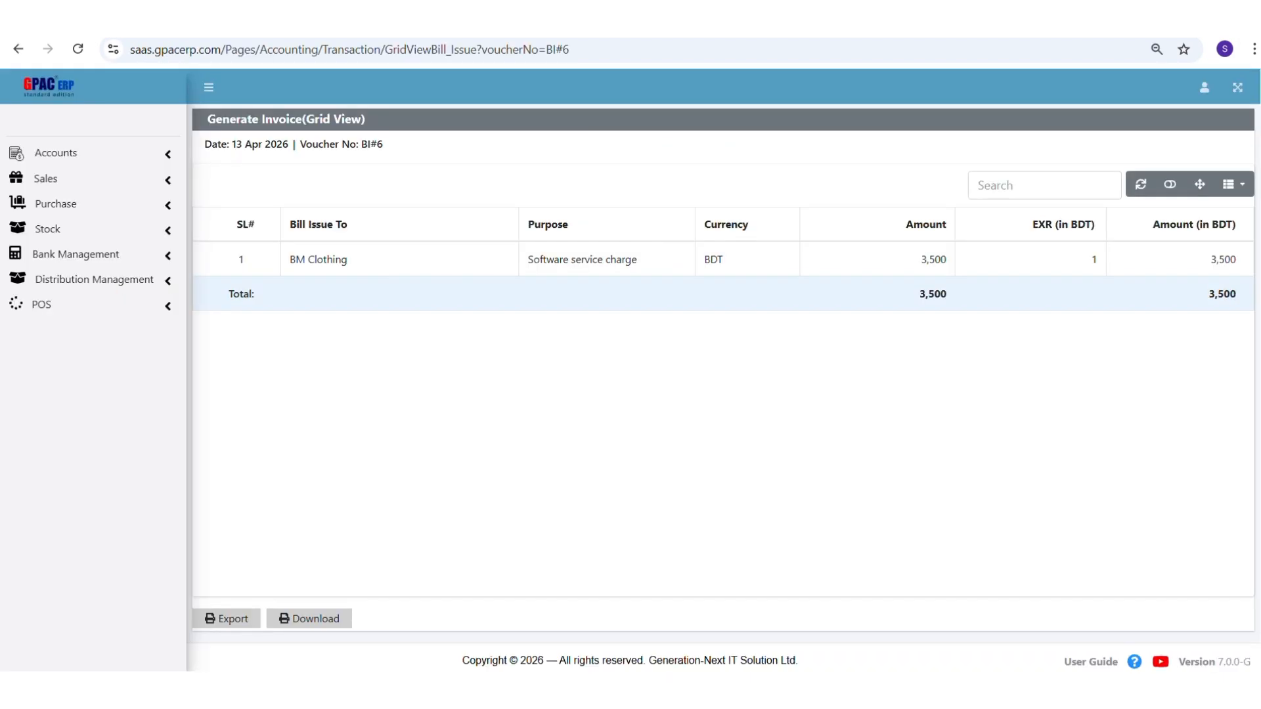
left_click(16, 51)
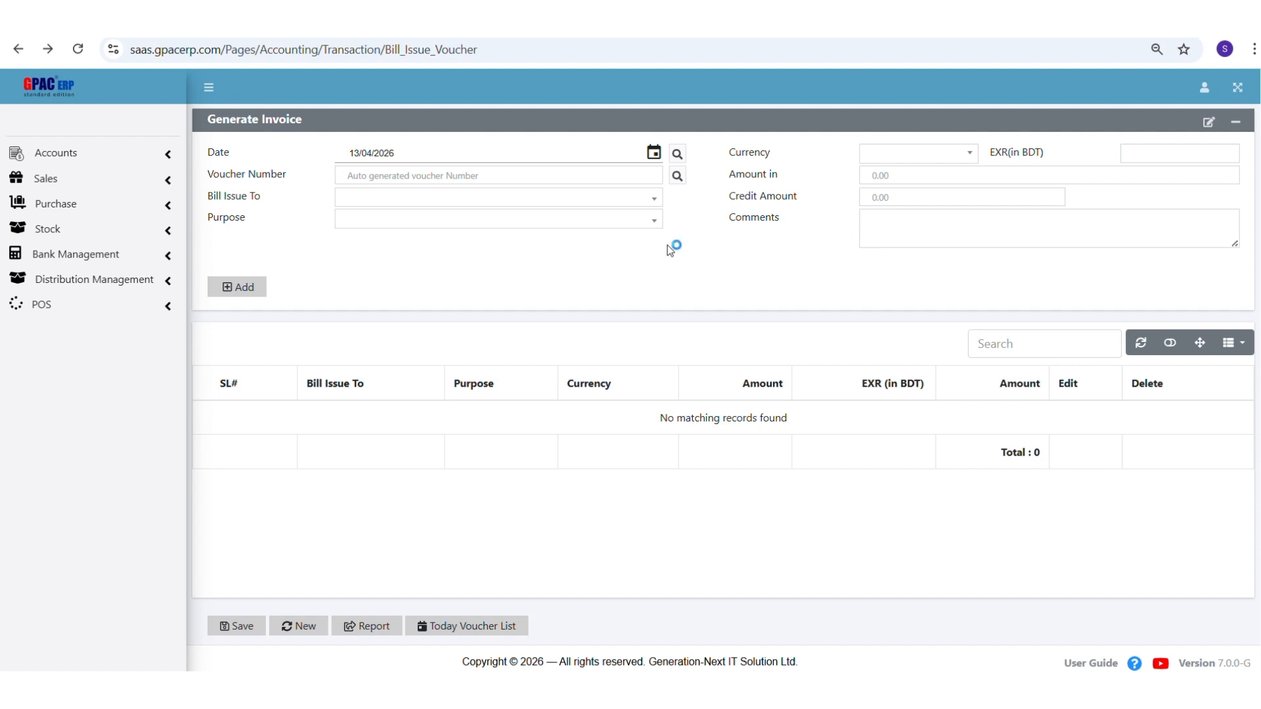
Expand the 3,500 voucher in the invoice update list, bring up its deletion prompt, and cancel the deletion.
left_click(1207, 124)
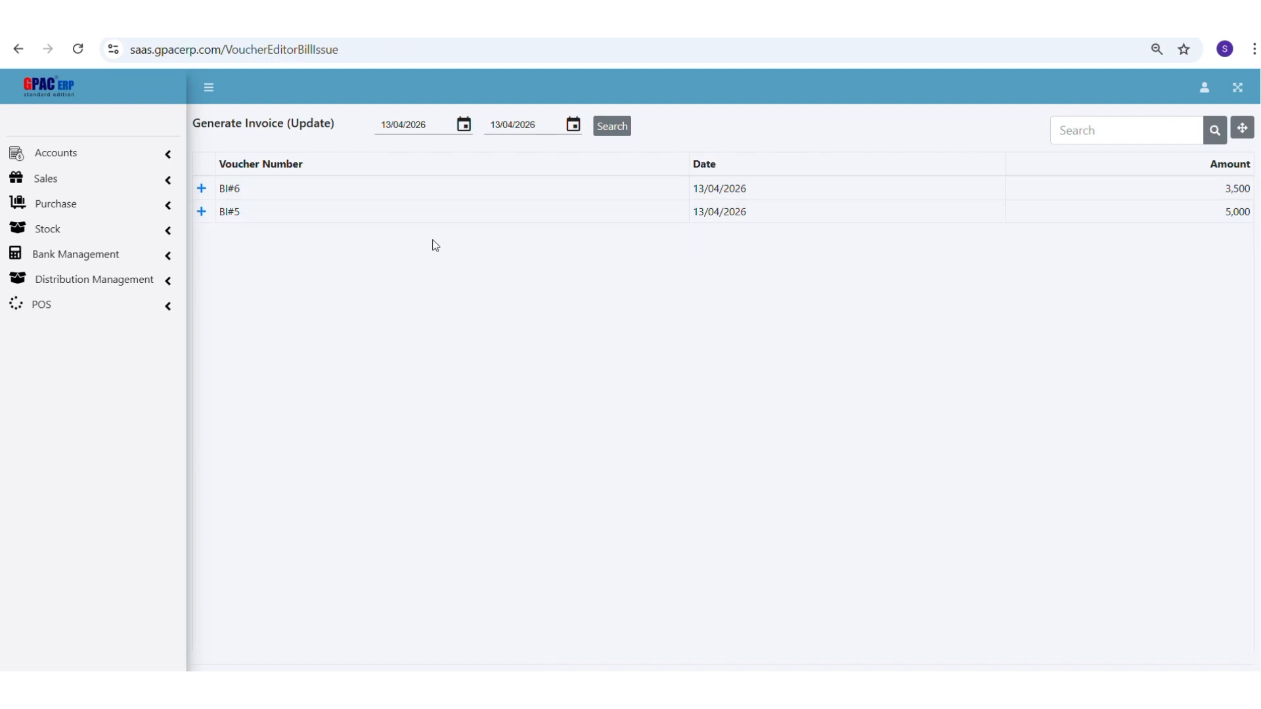
left_click(201, 188)
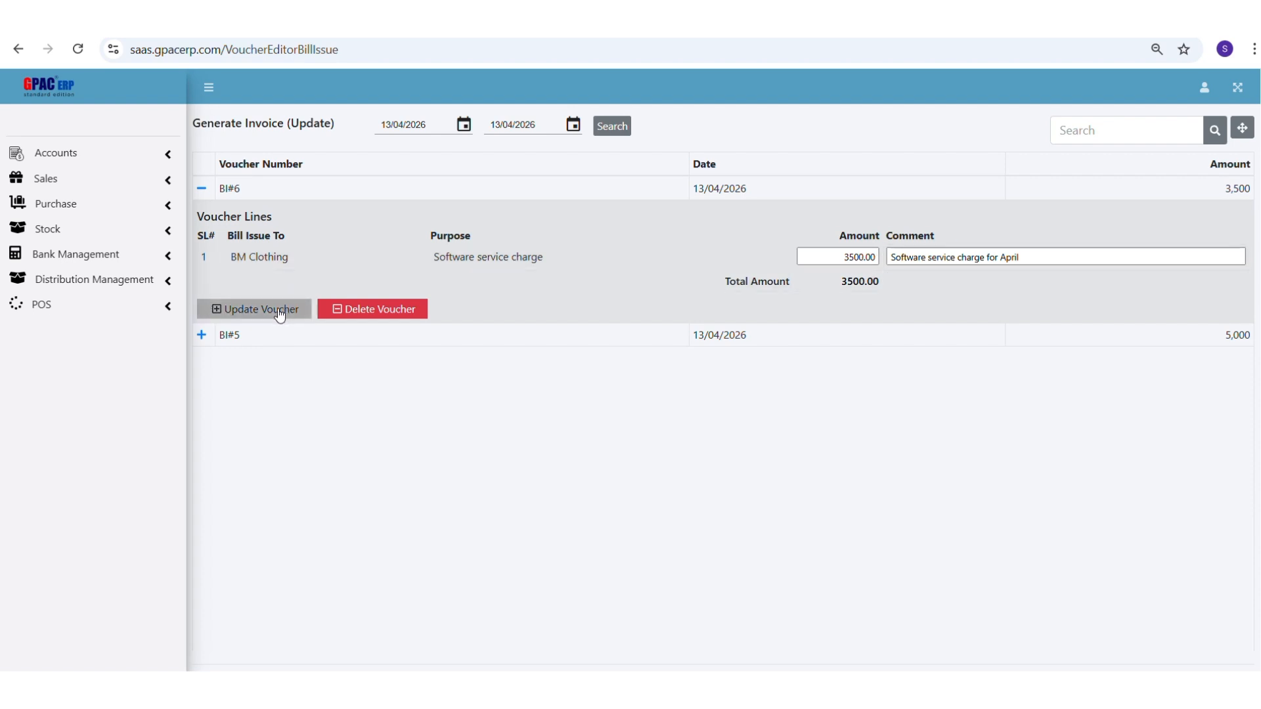
left_click(362, 310)
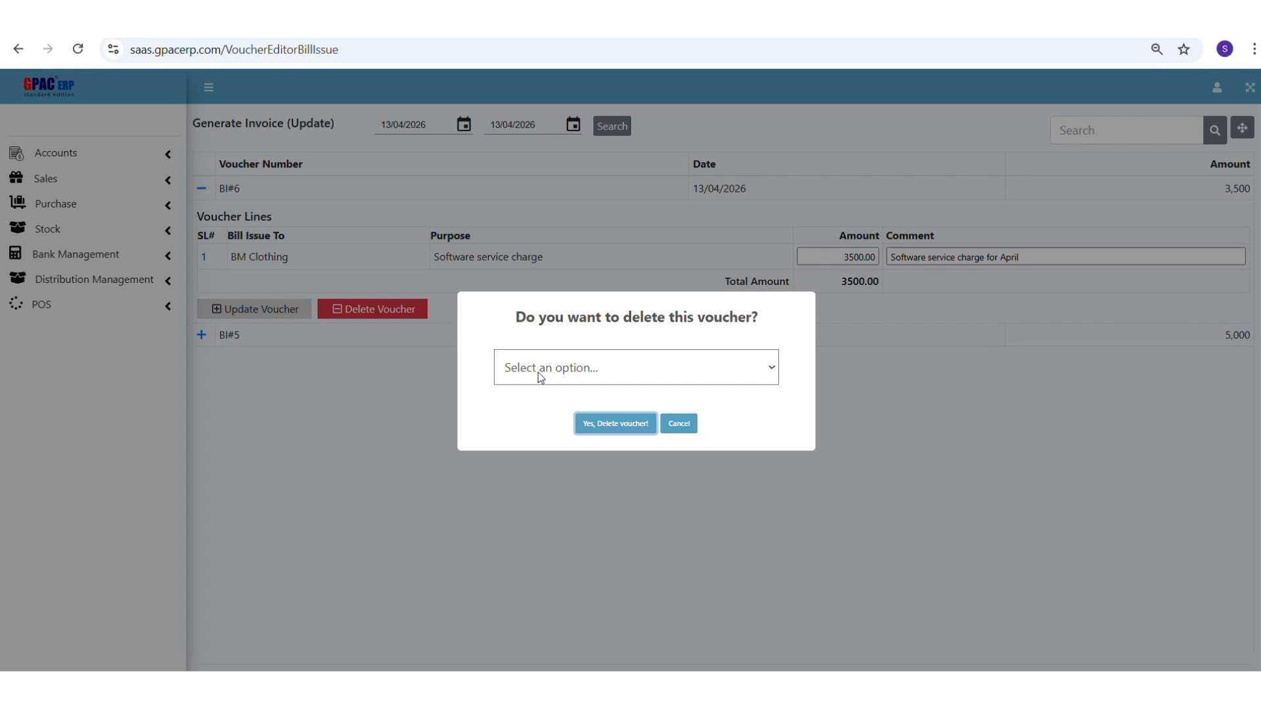
left_click(678, 425)
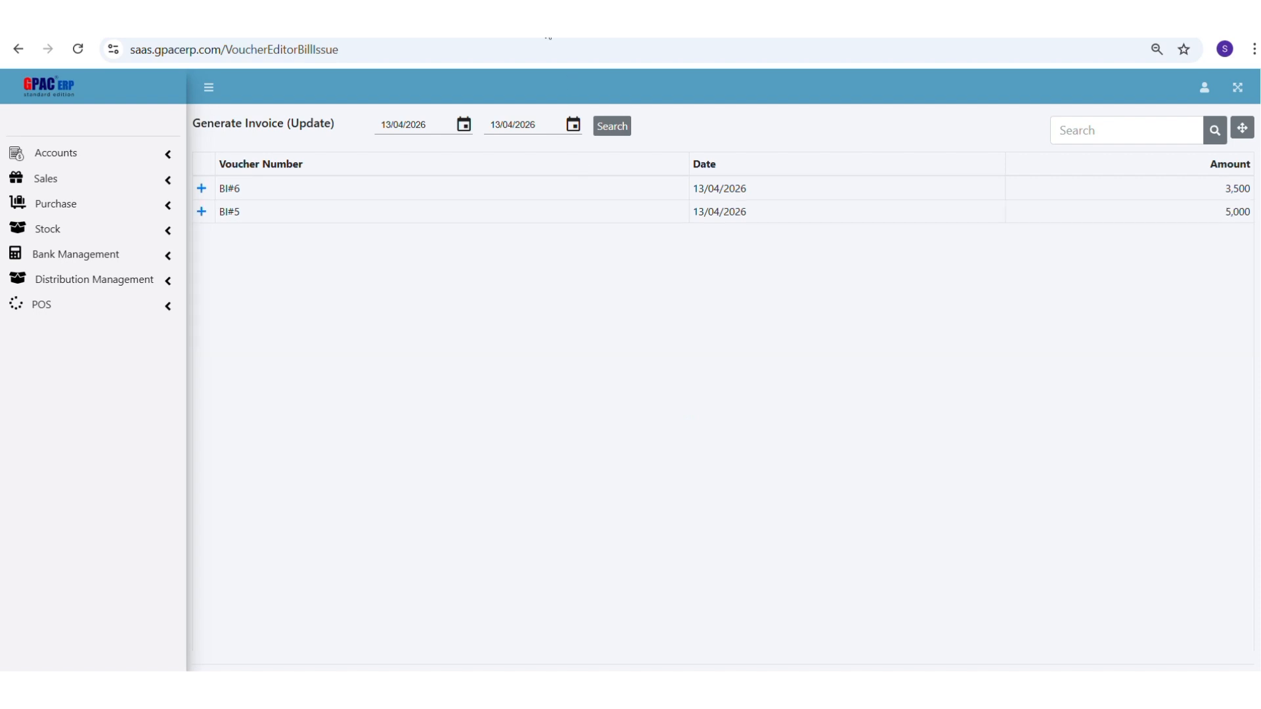
Reload the invoice update page and reopen the Generate Invoice form from the Accounts module.
left_click(77, 50)
left_click(99, 151)
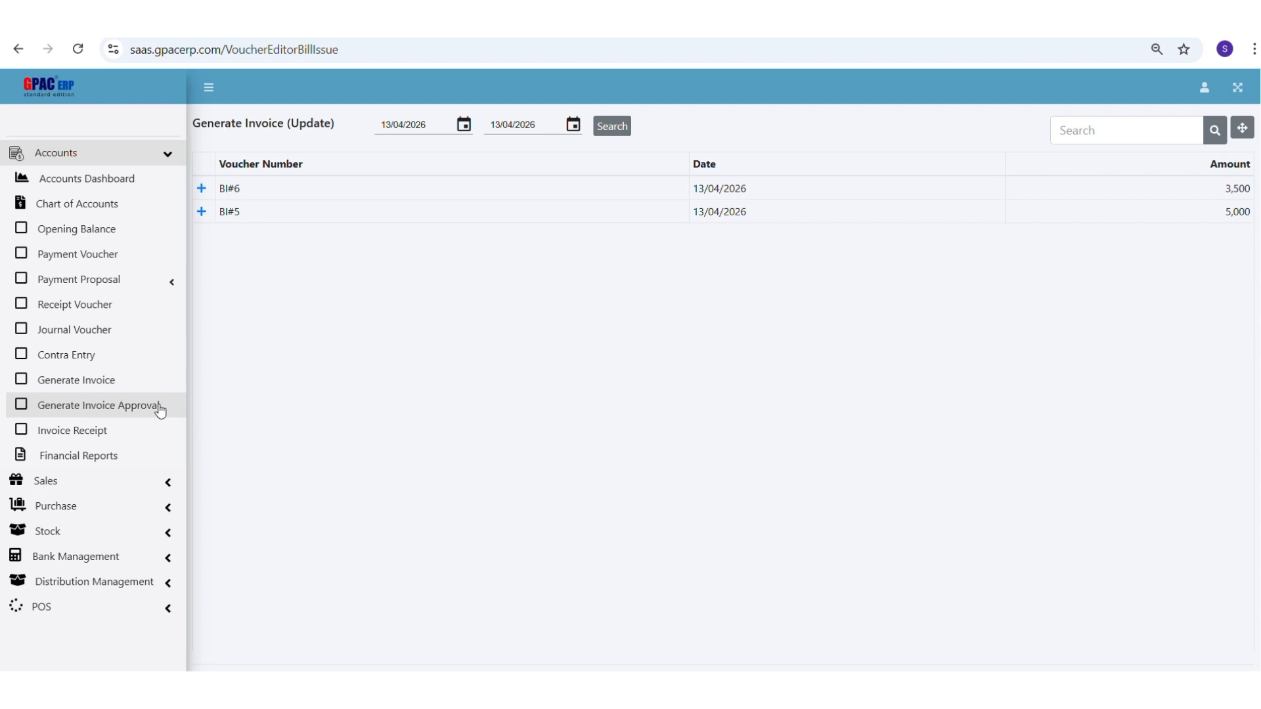
left_click(145, 380)
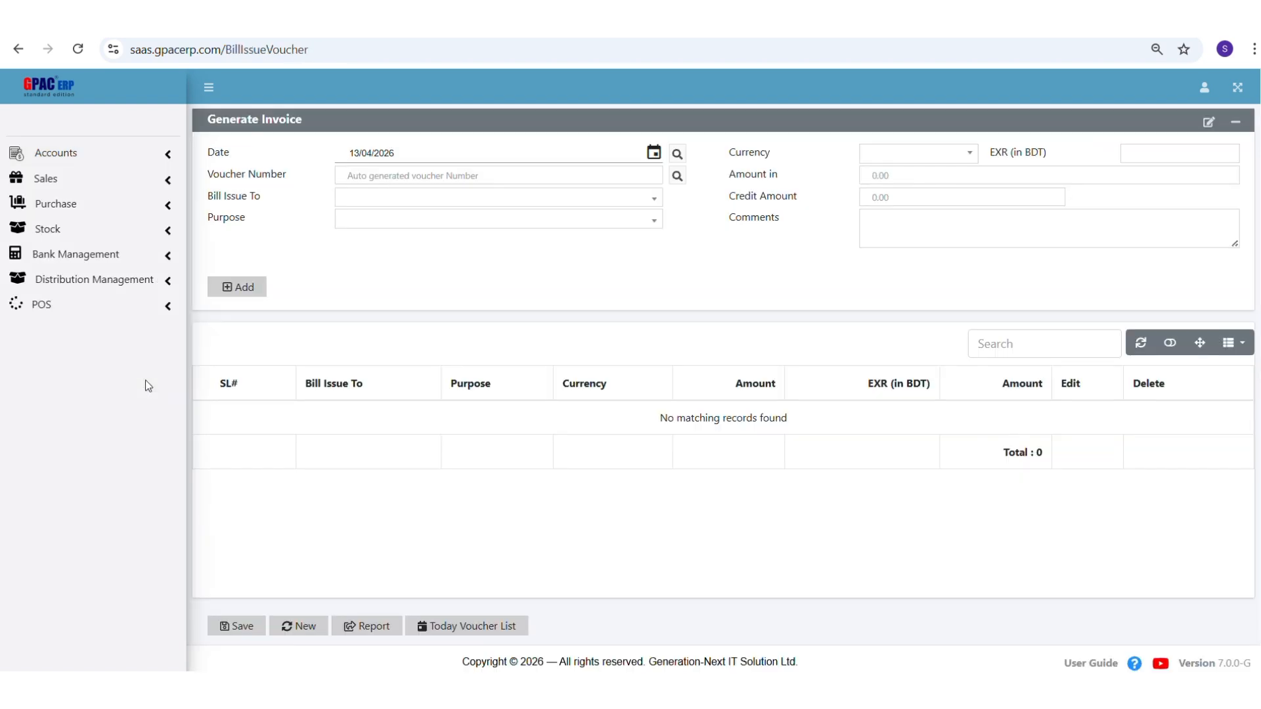
Add an invoice line issued to NAVANA Ltd for Software service charge with an amount of 5000 BDT.
left_click(512, 199)
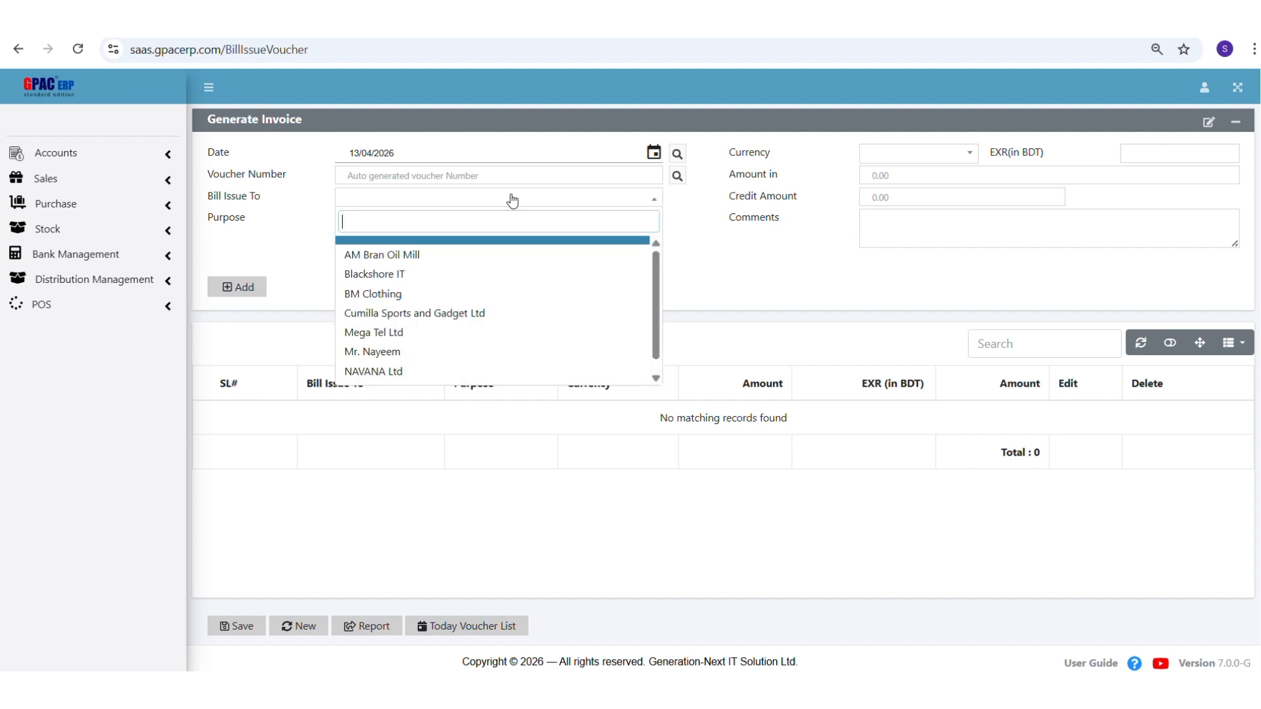
left_click(430, 373)
left_click(444, 222)
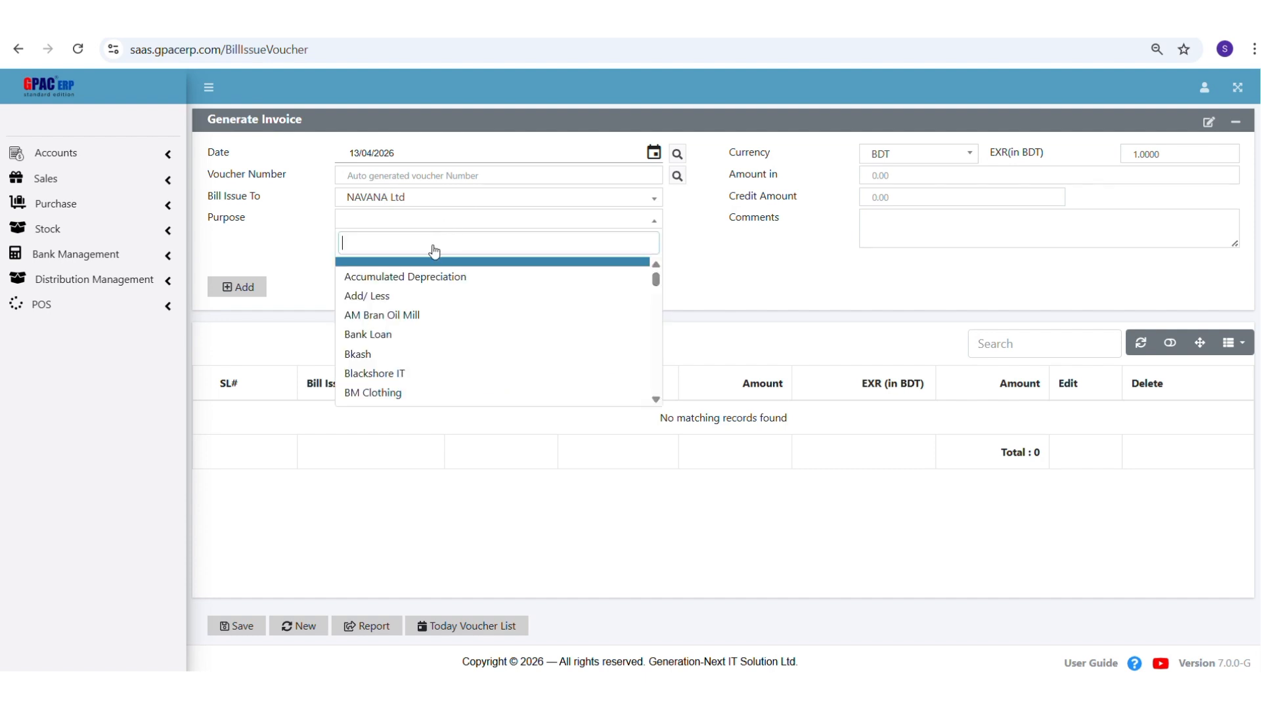
type("sof")
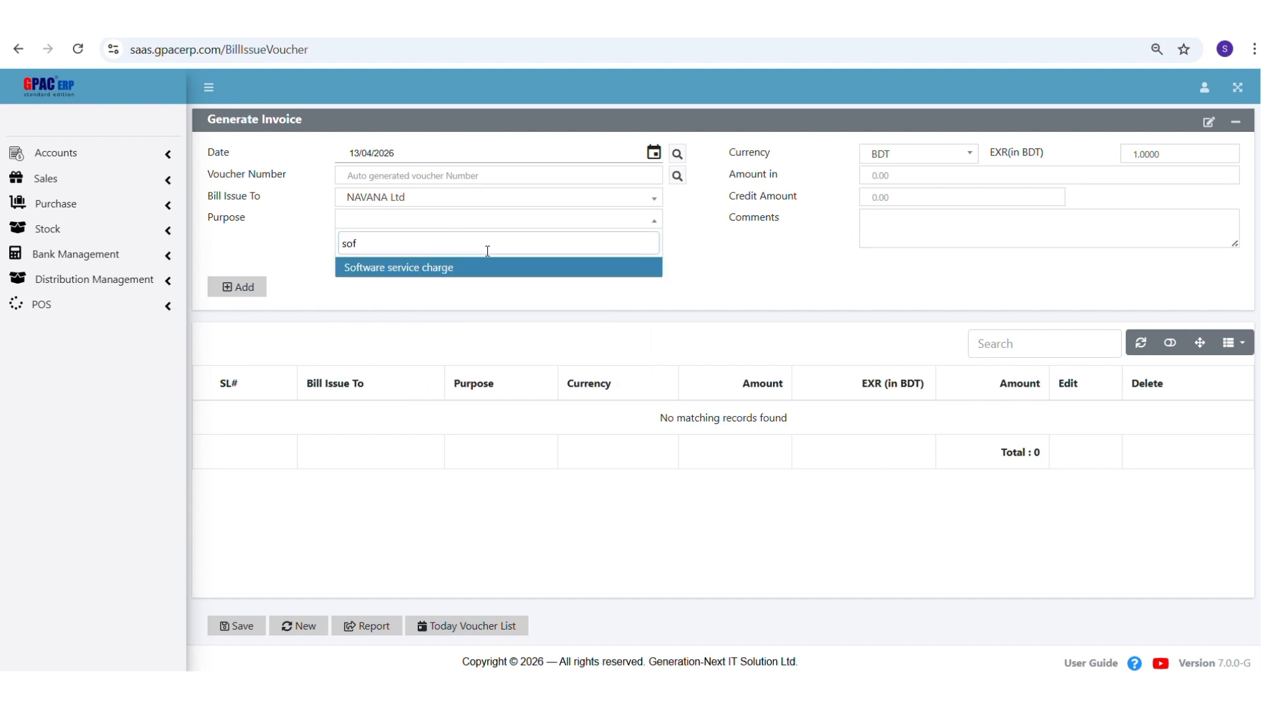
left_click(488, 266)
left_click(927, 171)
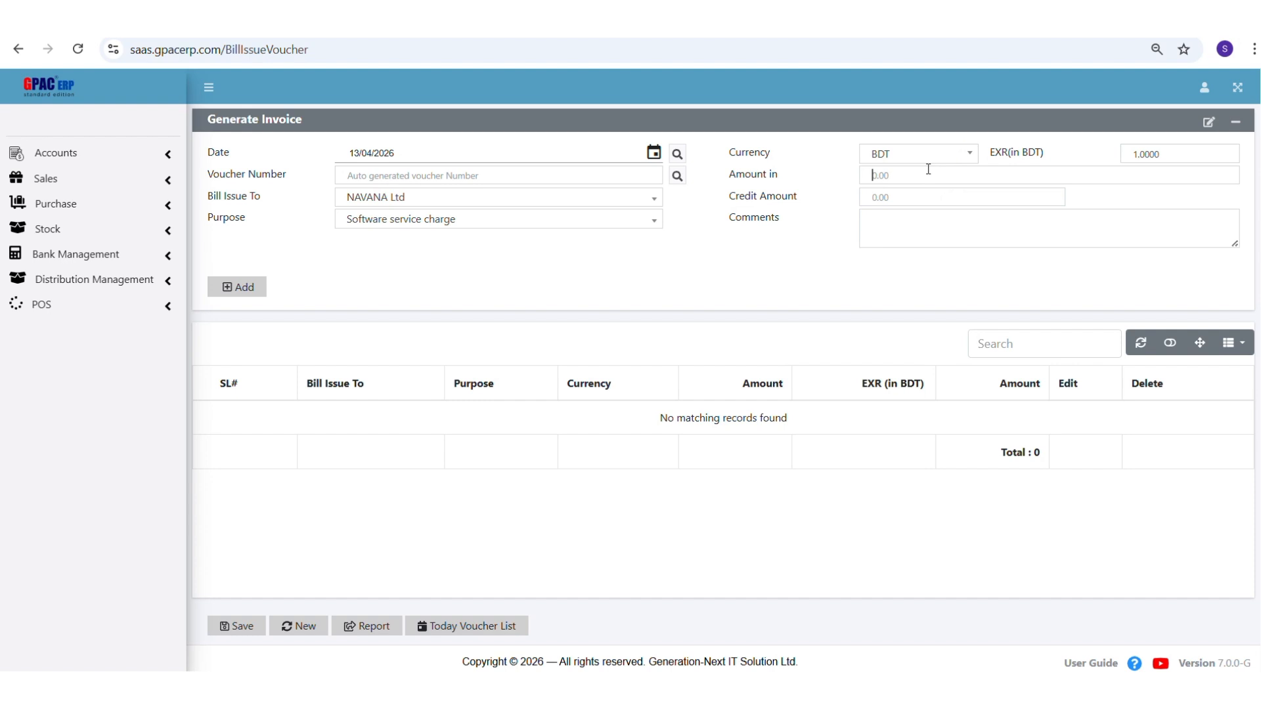
type("5000")
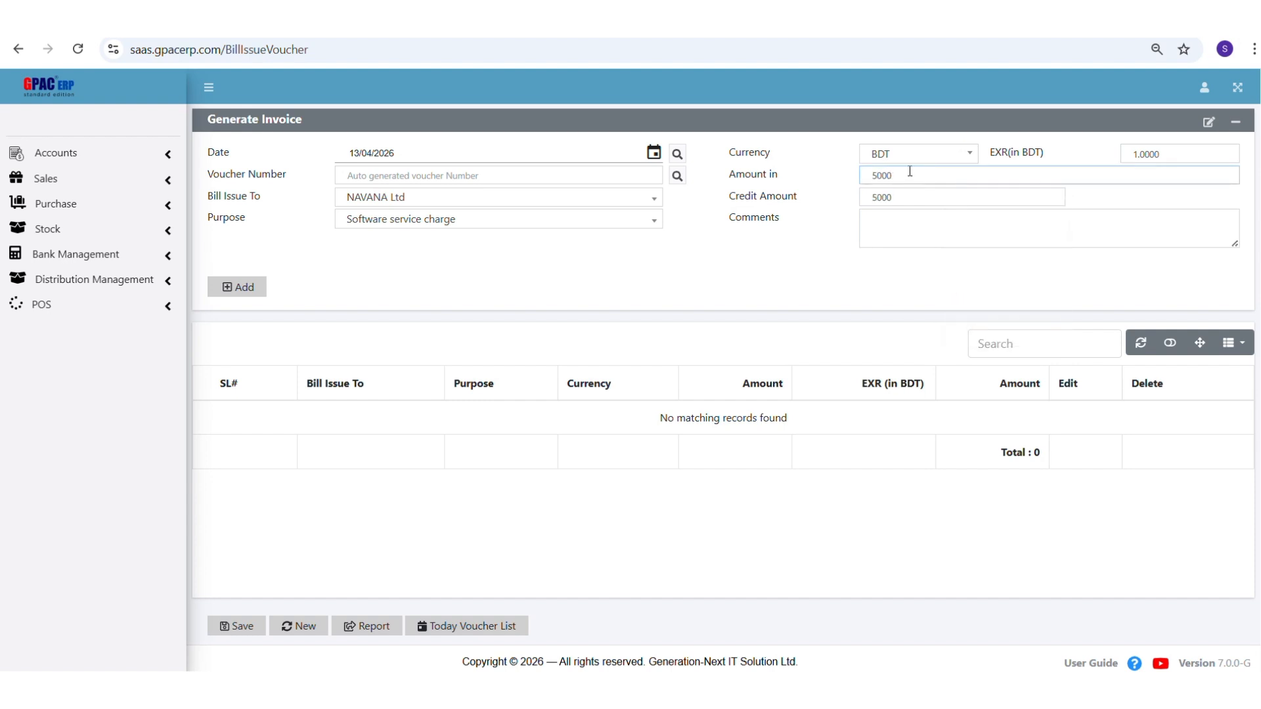
left_click(237, 287)
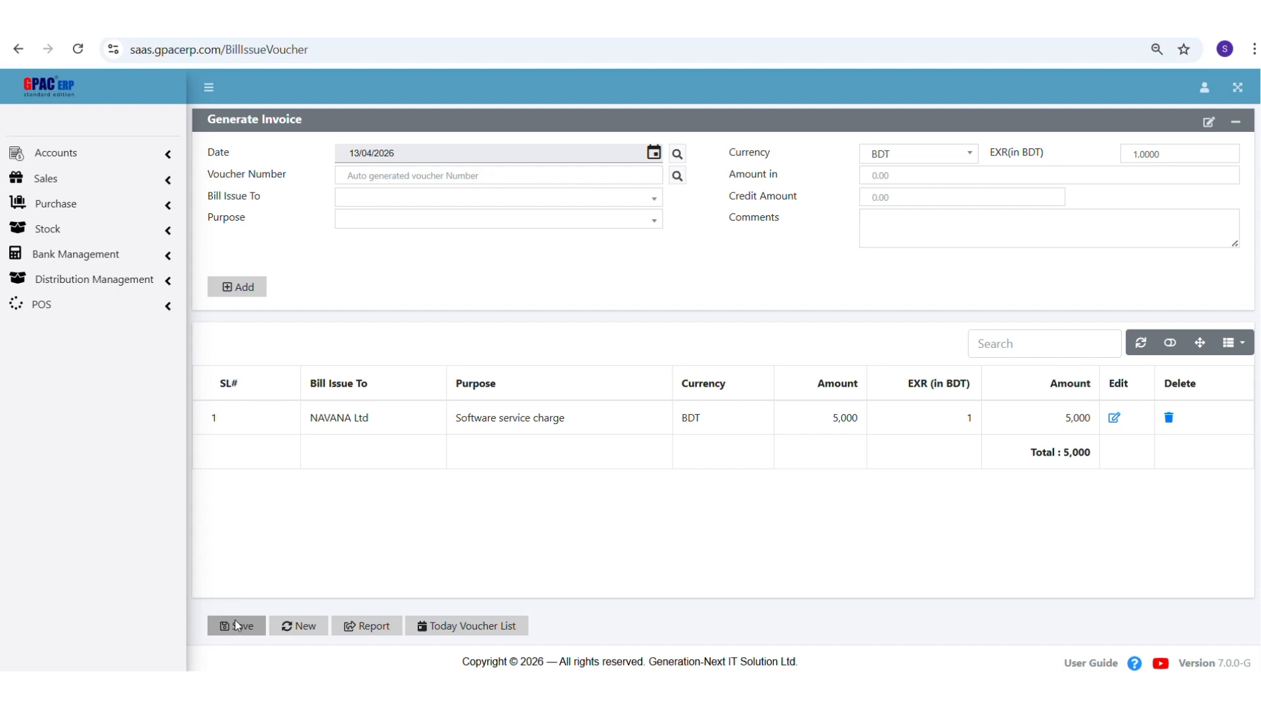
Save the NAVANA Ltd invoice, submitting it for approval, and dismiss the notice.
left_click(237, 625)
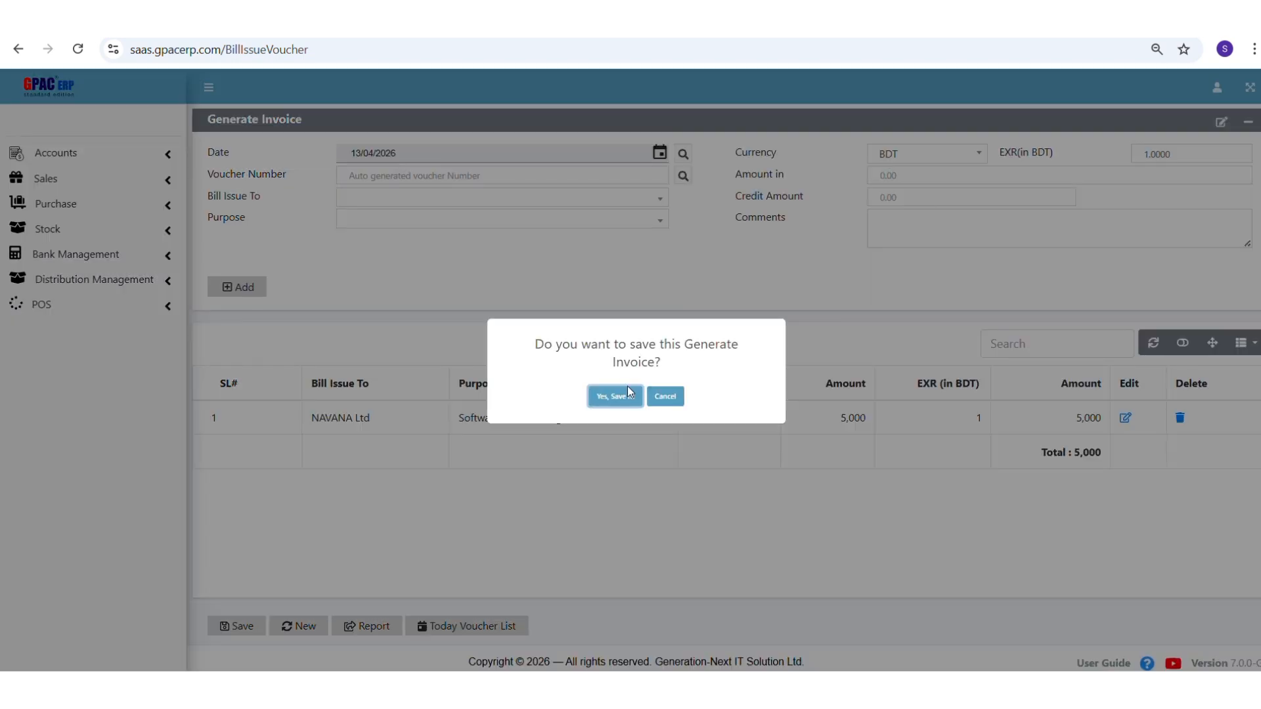
left_click(629, 394)
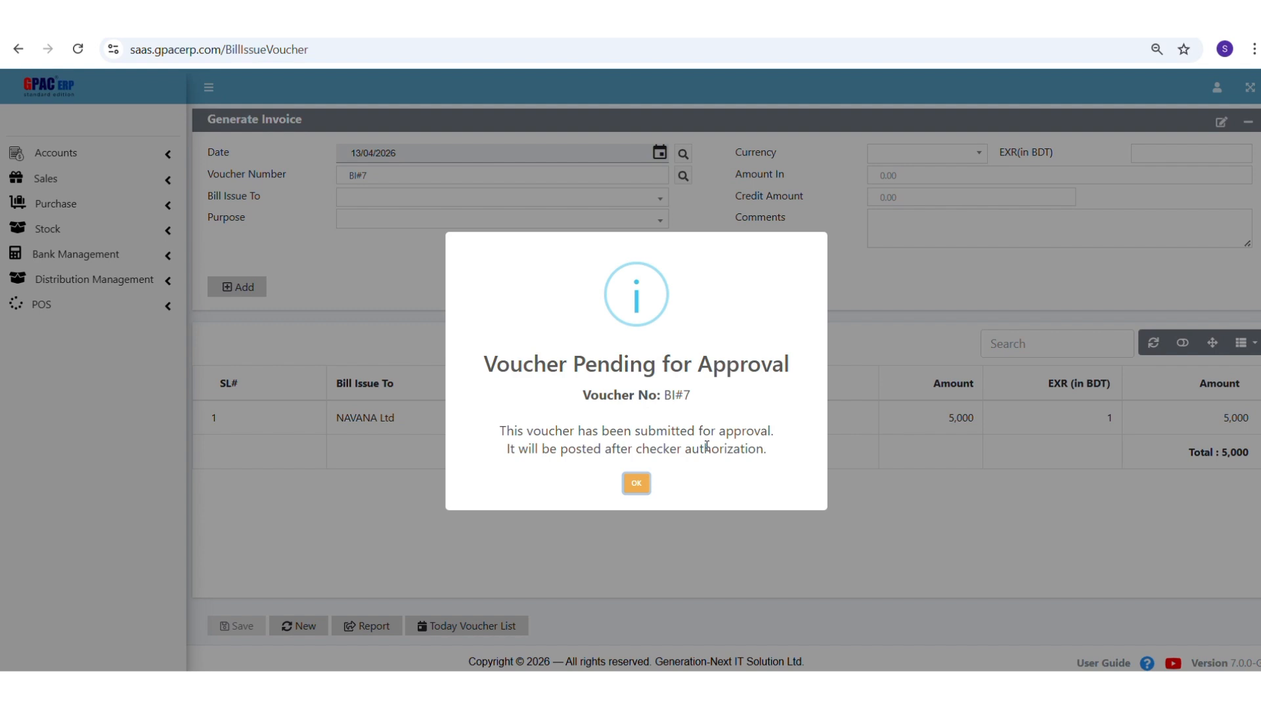
left_click(636, 485)
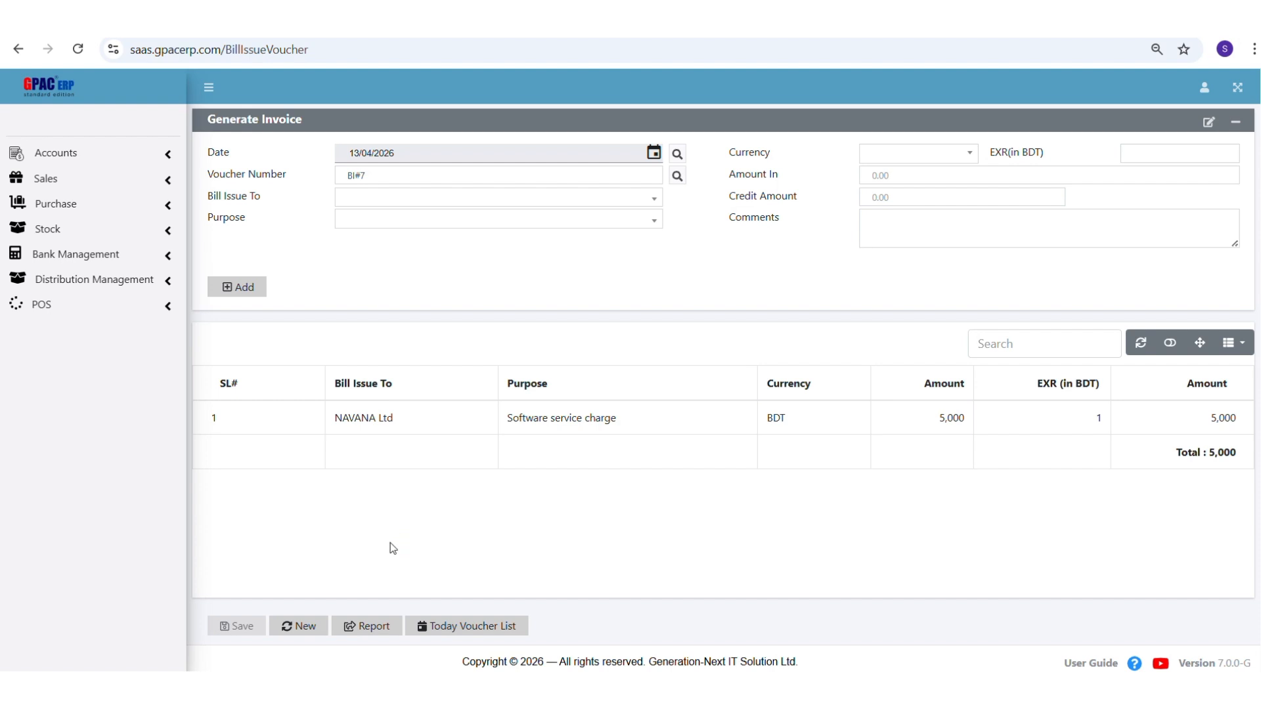
Try to view the invoice report of the saved NAVANA Ltd voucher and close the report dialog.
left_click(376, 627)
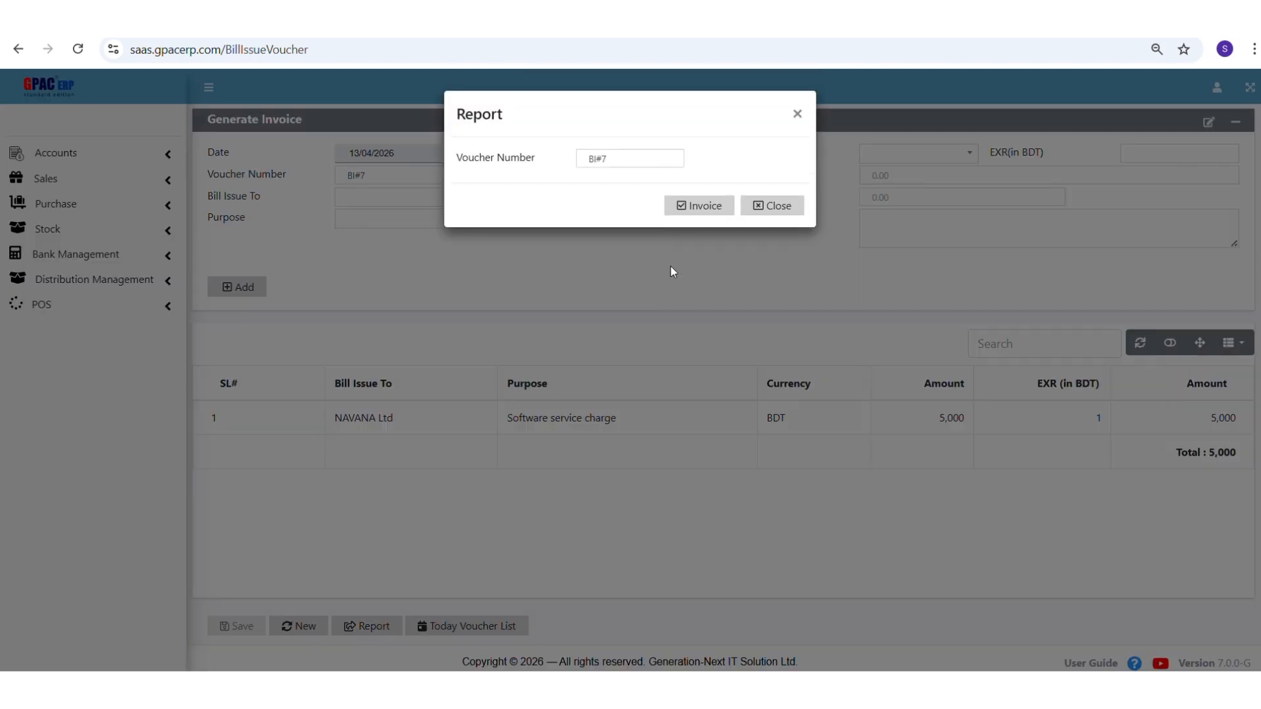
left_click(691, 209)
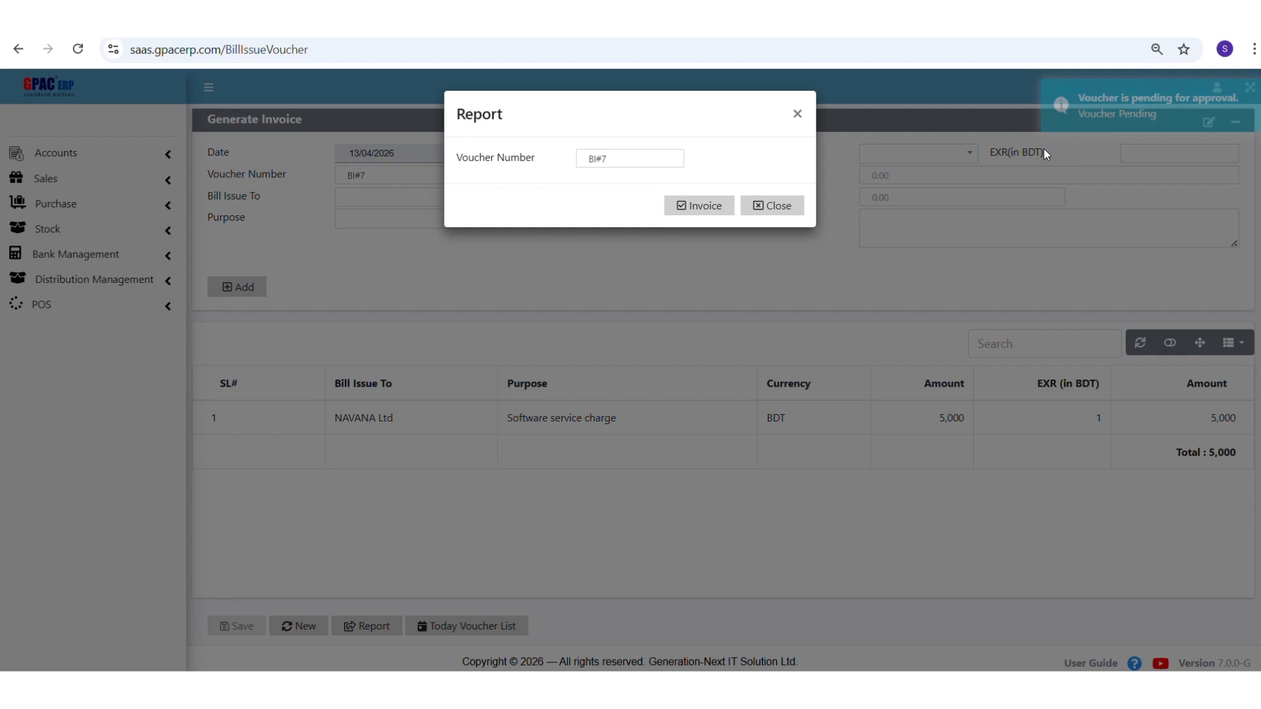
left_click(797, 117)
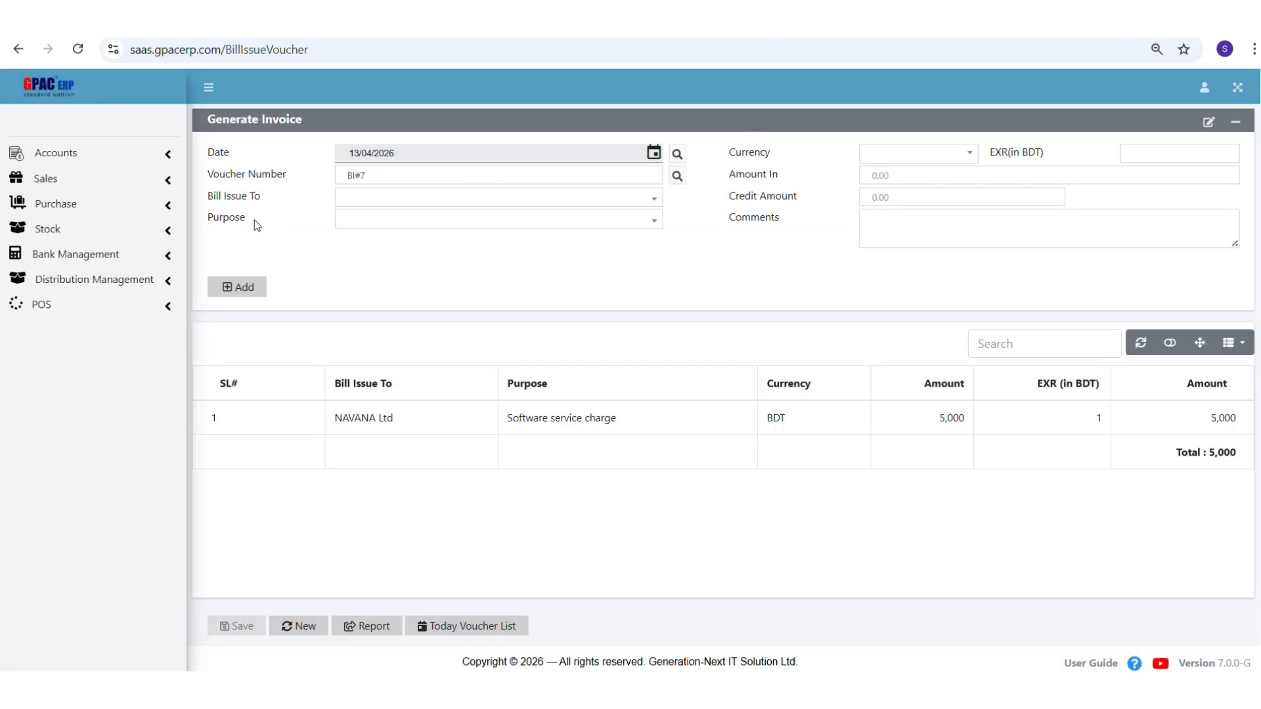
Open the NAVANA Ltd voucher for review in Generate Invoice Approval under the Accounts module.
left_click(124, 153)
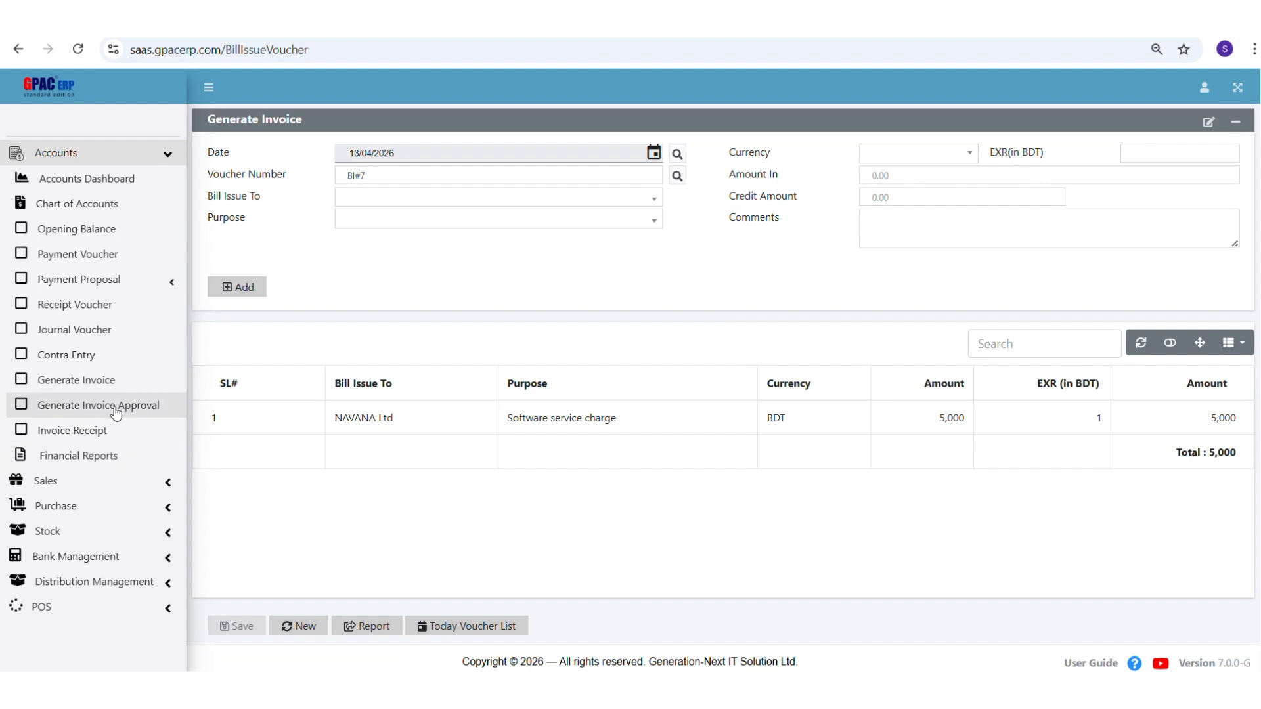
left_click(116, 410)
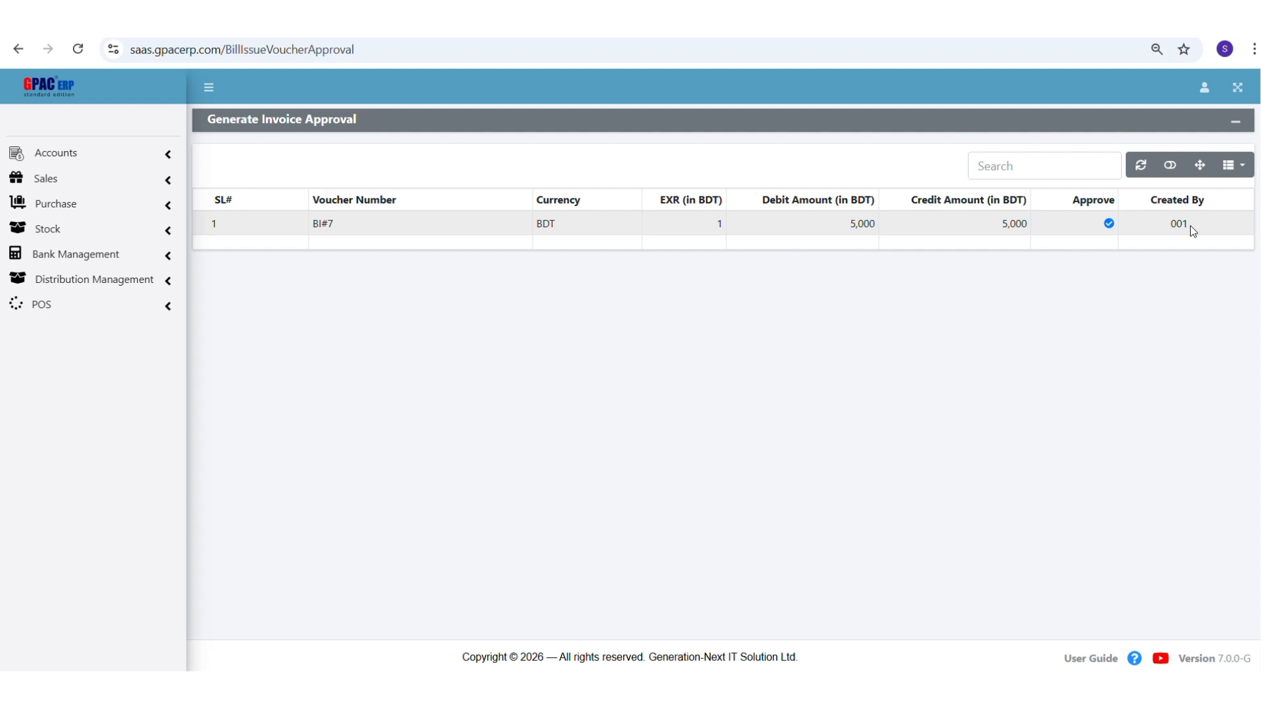
left_click(1108, 223)
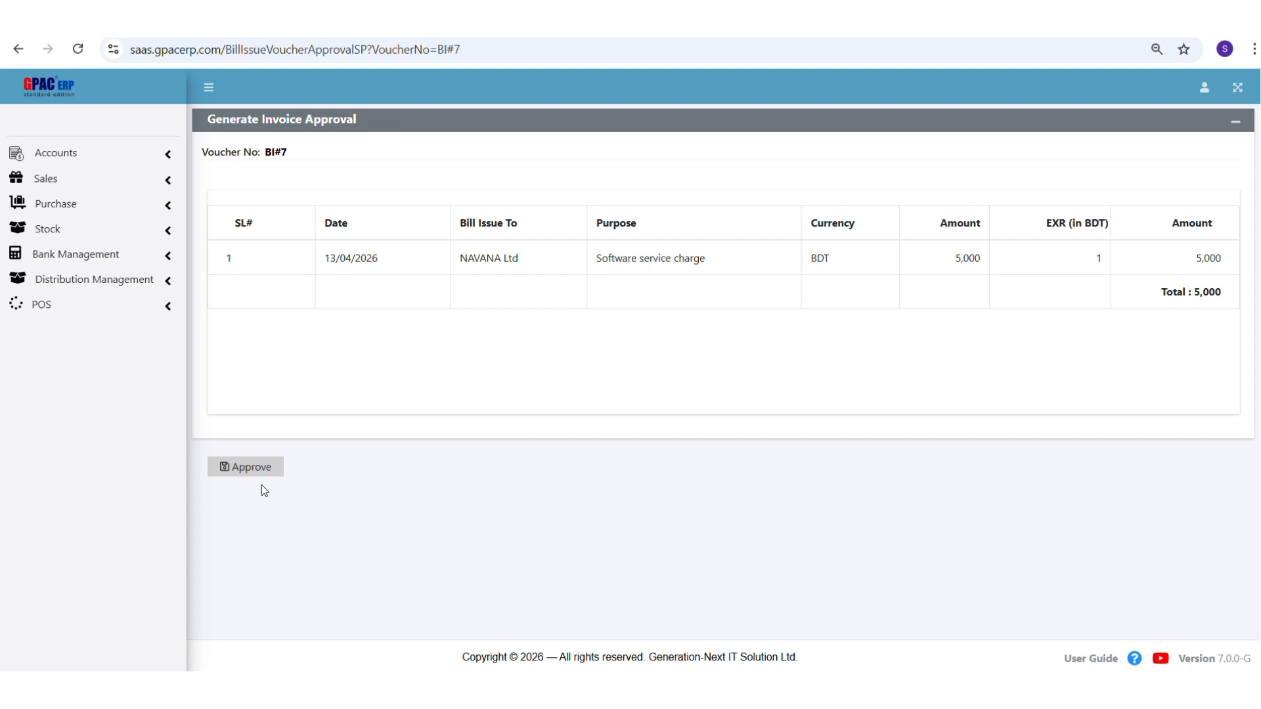
Approve the NAVANA Ltd voucher, view its bill report, and close the report.
left_click(262, 467)
left_click(625, 390)
left_click(269, 466)
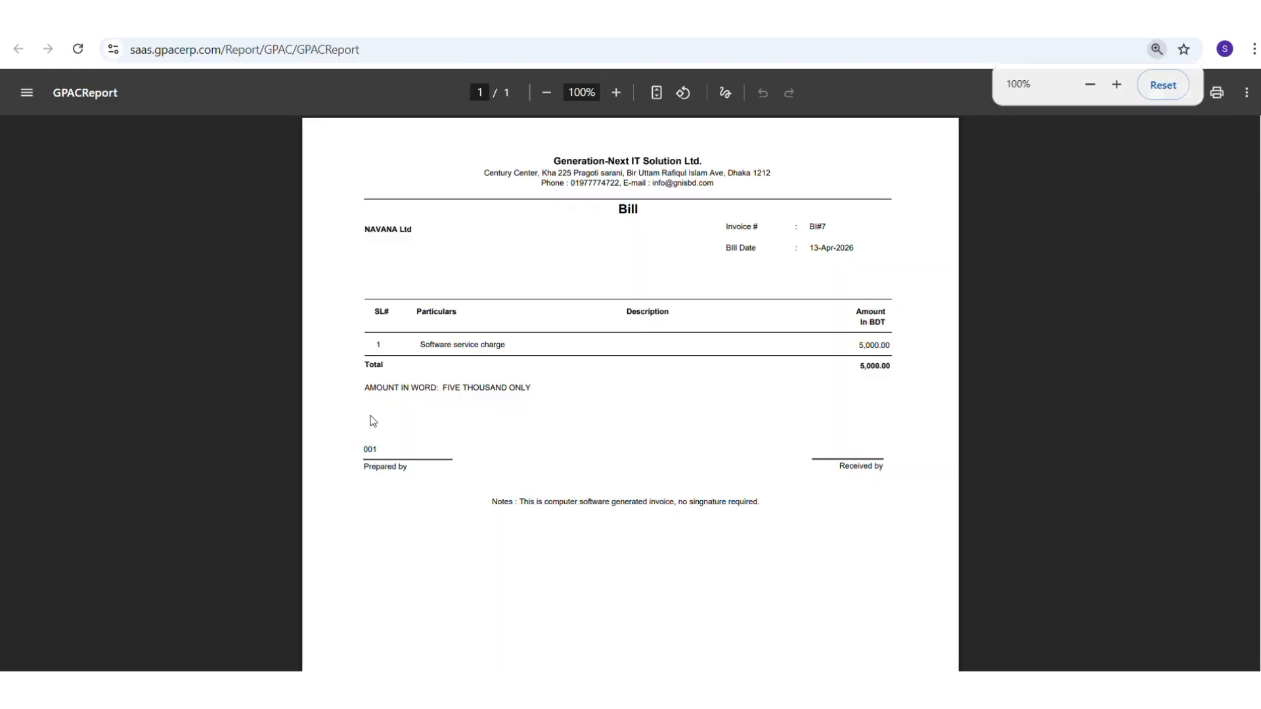
key("ctrl+w")
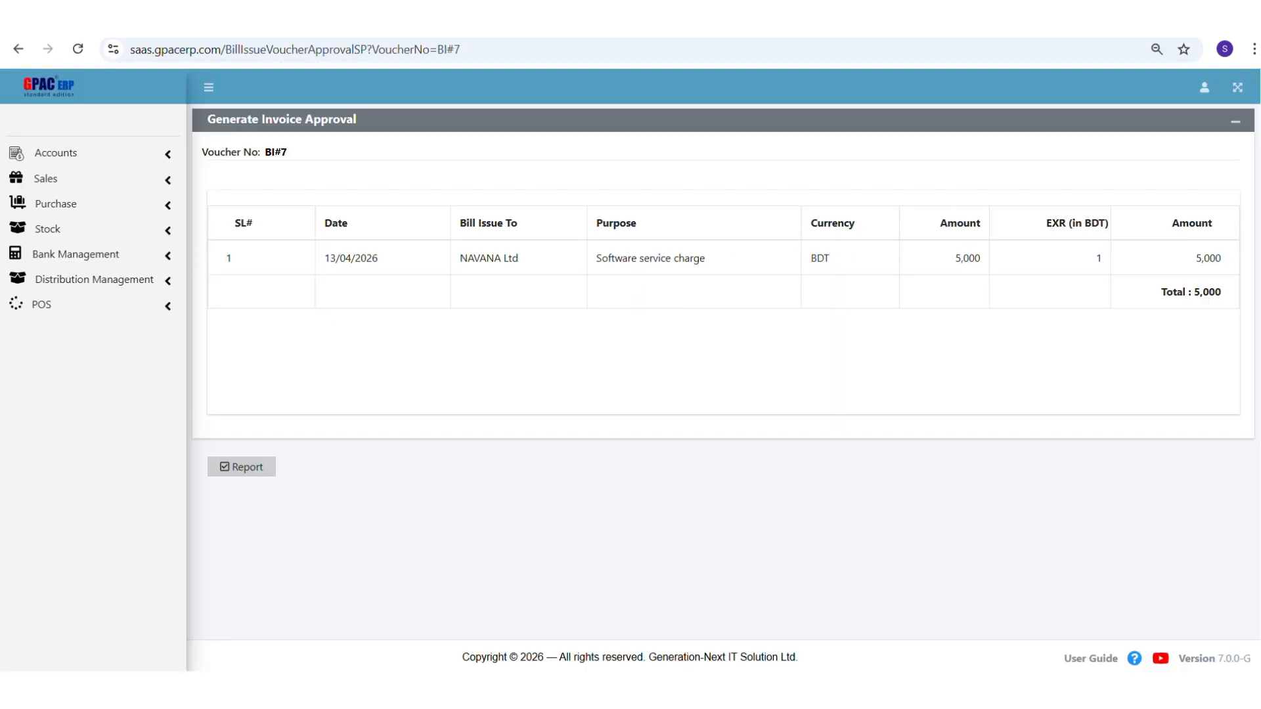